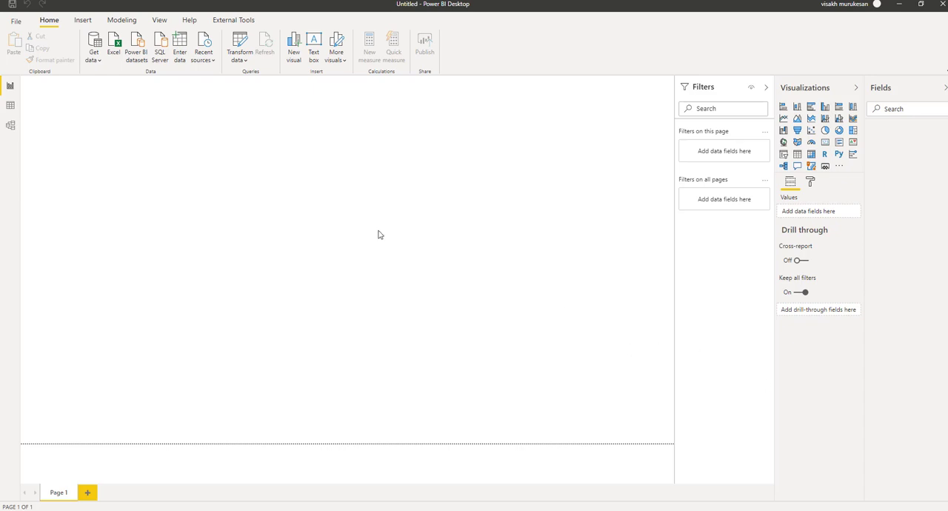
# Connect to the SQL Server database server DESKTOP-OLJ7QC3\MSSQLSERVER02 in Import mode, leaving the database name blank
pyautogui.click(100, 61)
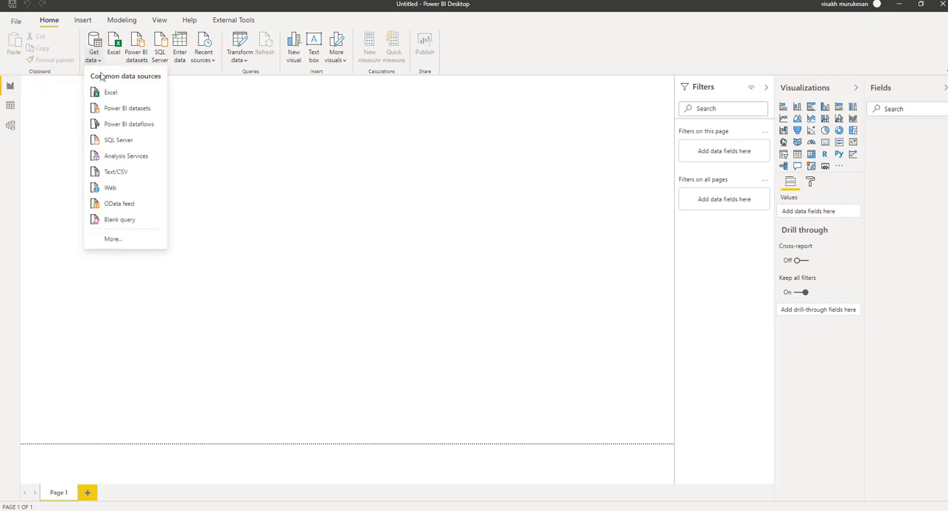
pyautogui.click(417, 254)
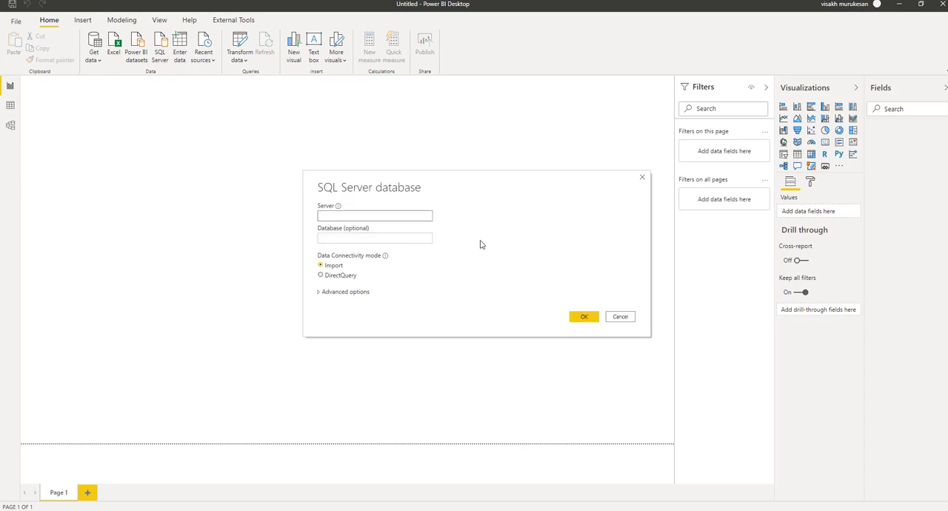
pyautogui.write('DESKTOP-OLJ7QC3\\MSSQLSERVER02')
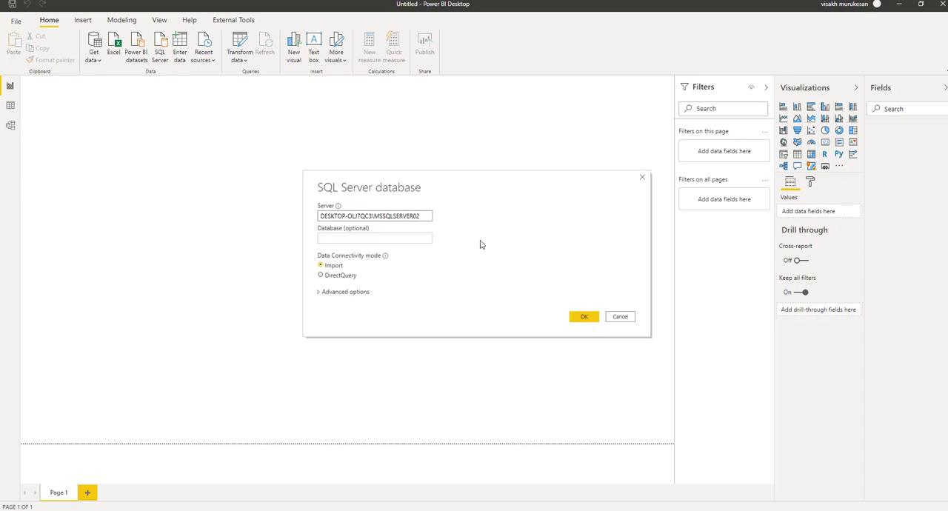
pyautogui.click(592, 316)
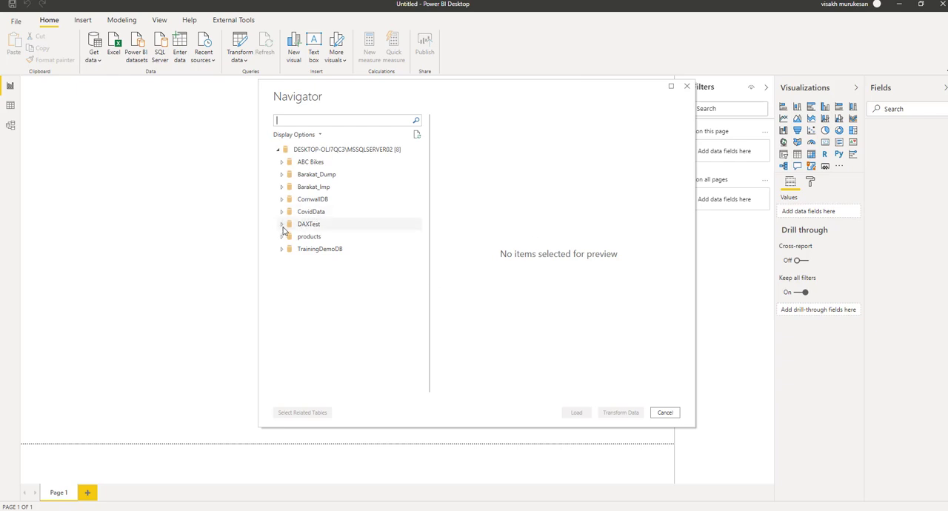
# Load the EMPADDRESS, EMPCONTACT and EMPLOYEE tables from the CornwallDB database
pyautogui.click(282, 200)
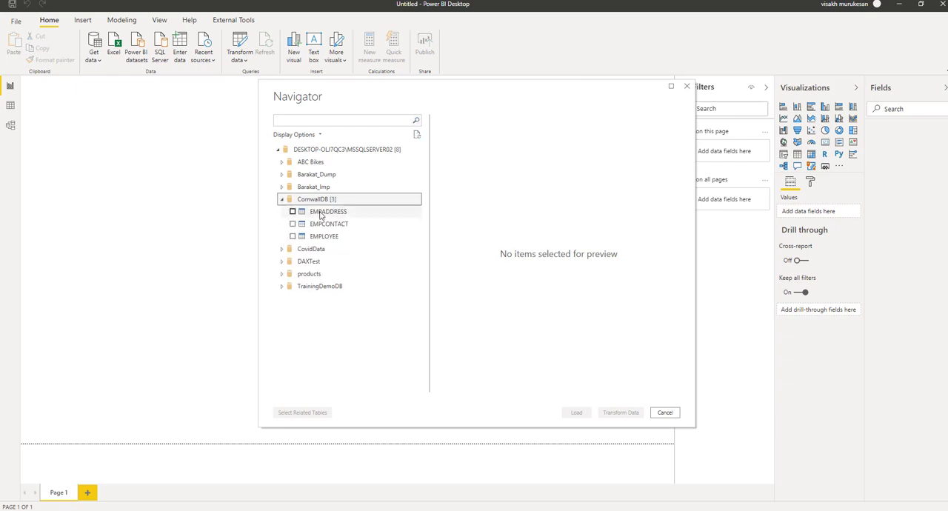
pyautogui.click(292, 211)
pyautogui.click(292, 224)
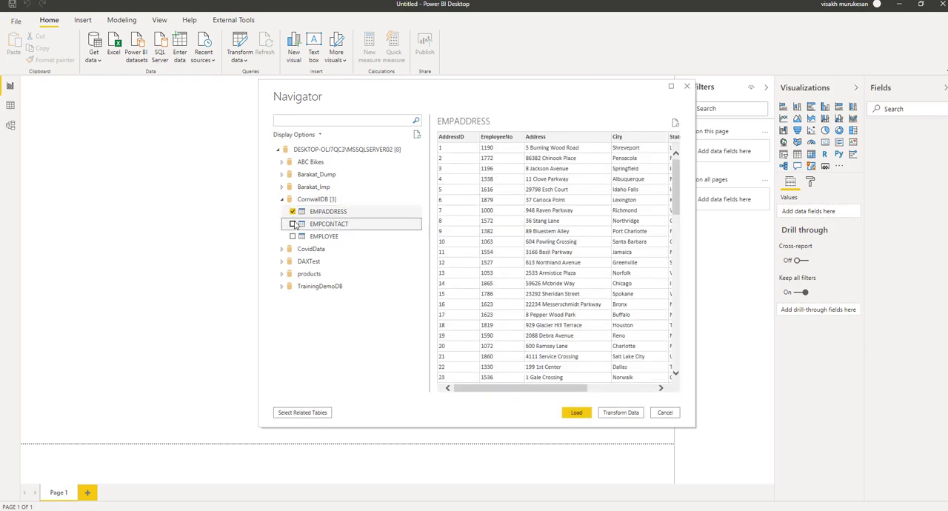
pyautogui.click(293, 236)
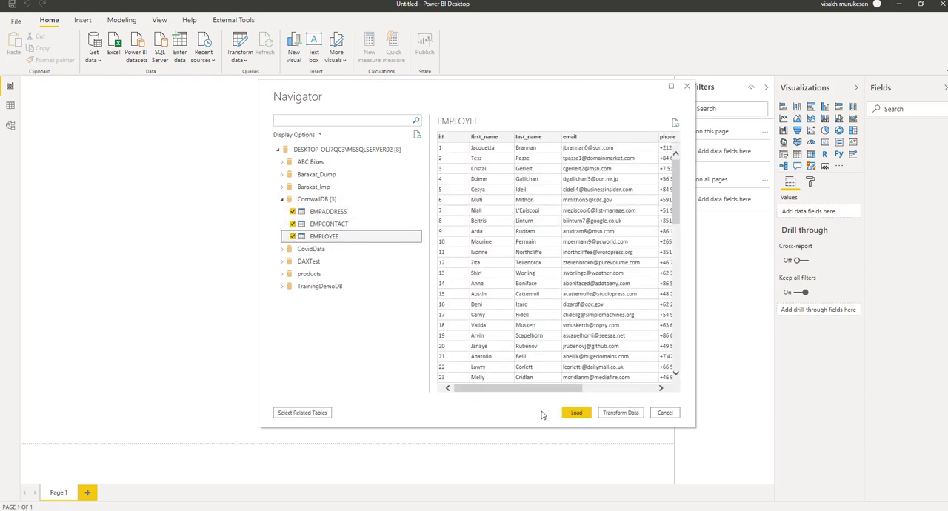
pyautogui.click(577, 416)
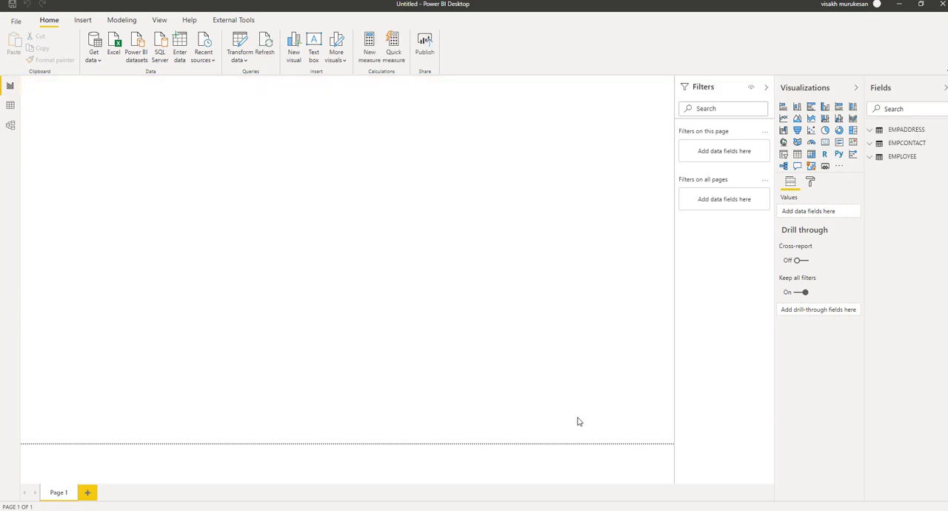
# Open the EMPADDRESS table's query in Power Query Editor and switch to the EMPLOYEE query
pyautogui.rightClick(901, 133)
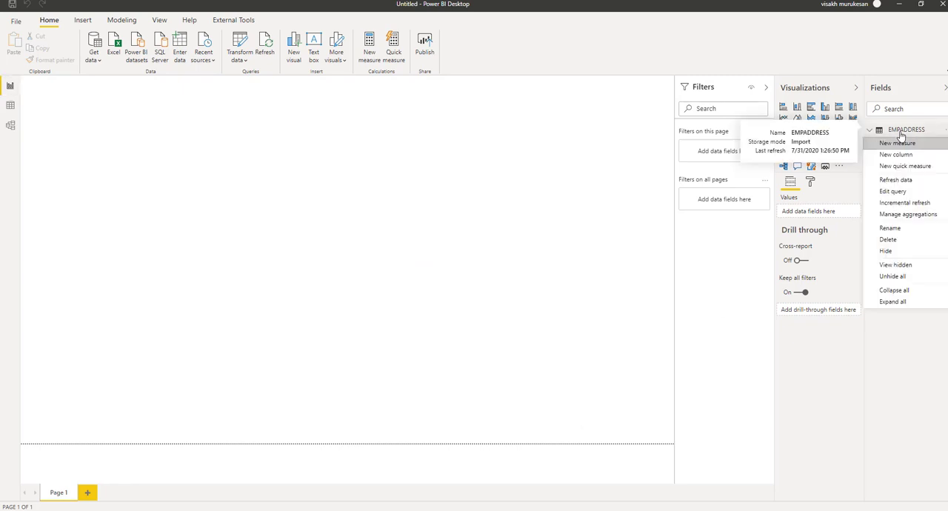
pyautogui.click(892, 191)
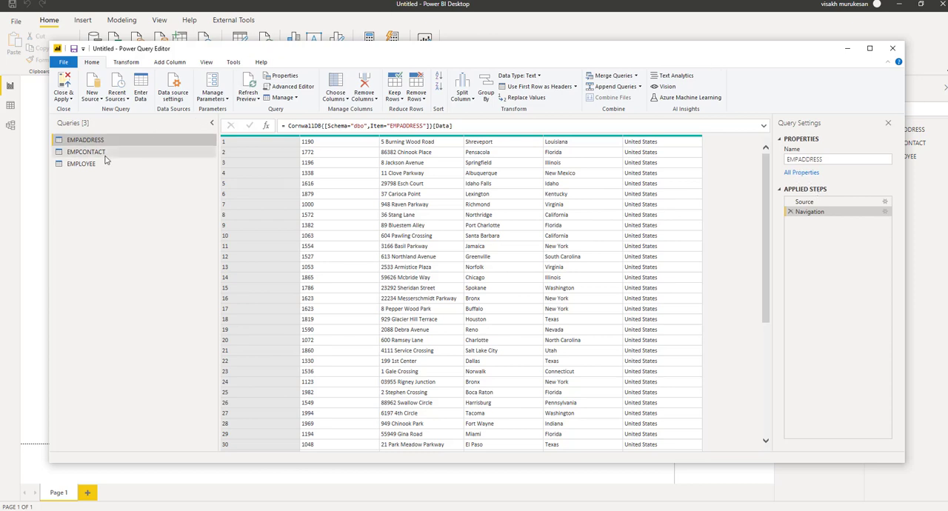
pyautogui.click(82, 164)
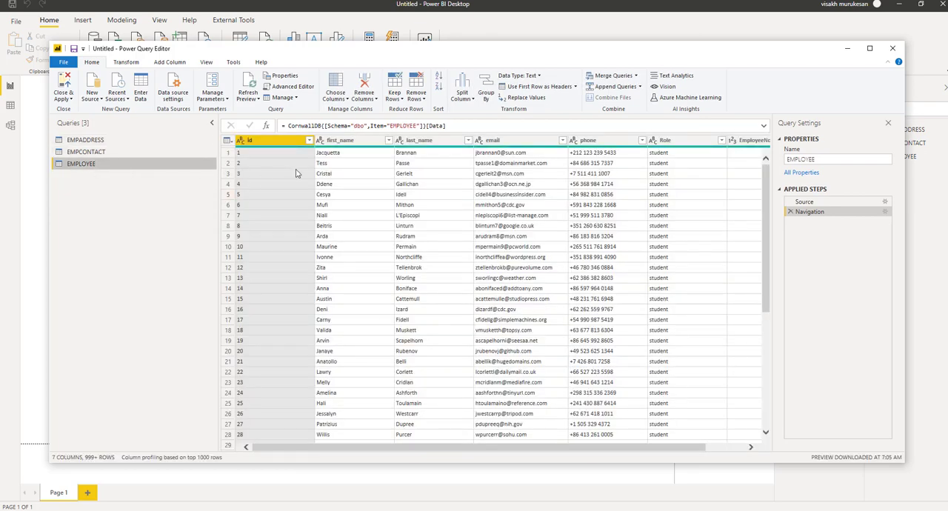
pyautogui.click(635, 77)
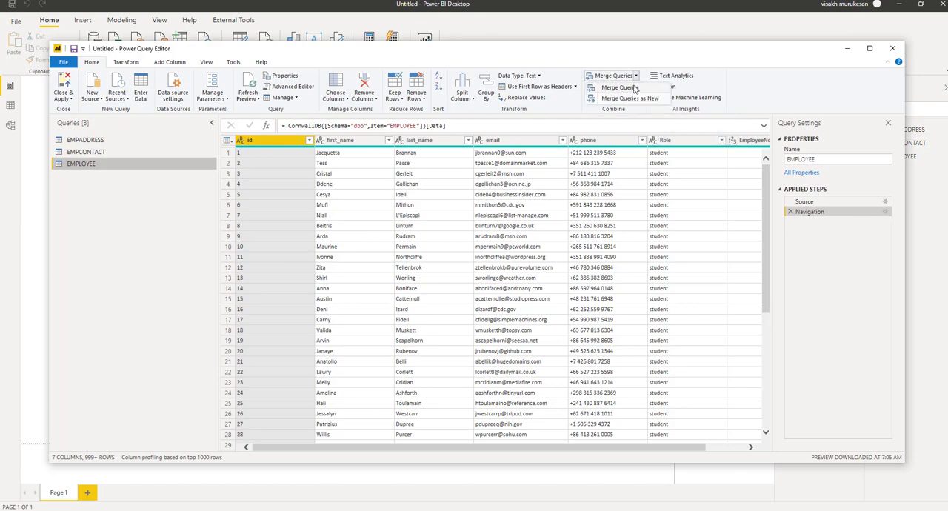
pyautogui.click(634, 88)
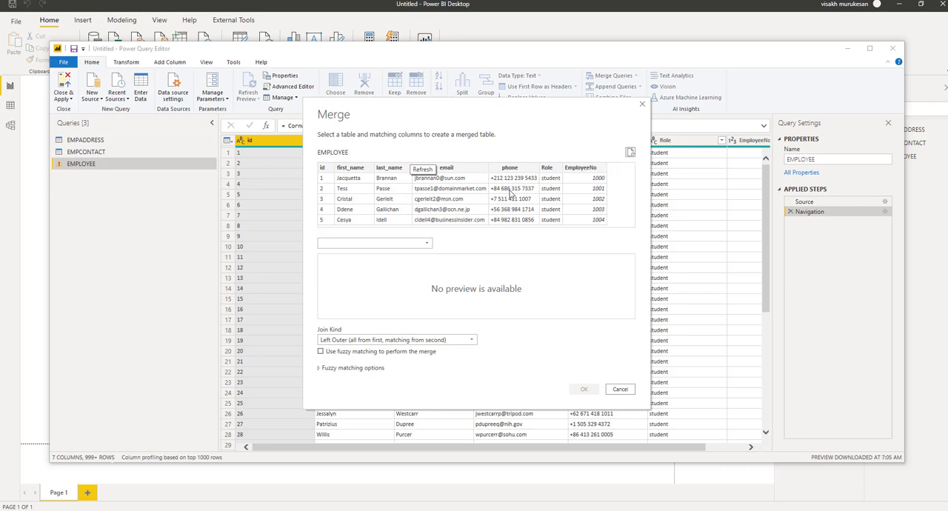
pyautogui.click(426, 242)
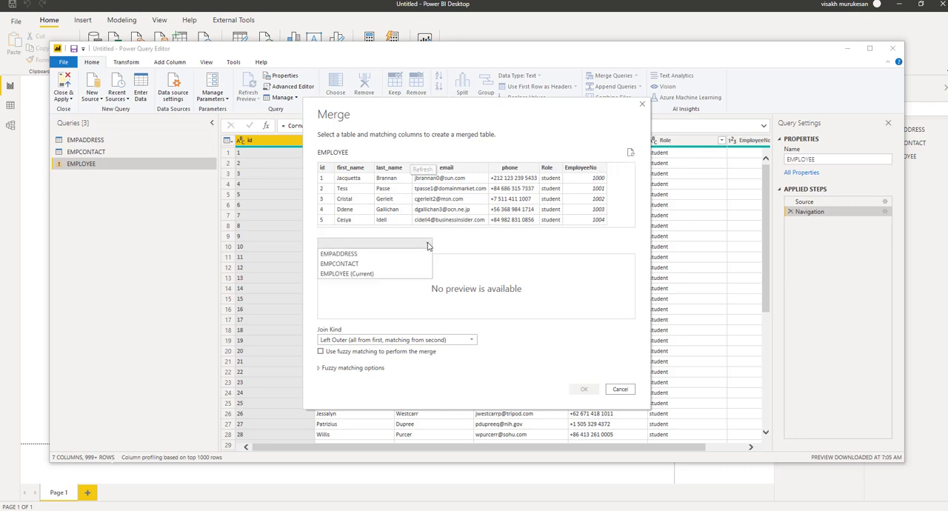
pyautogui.click(378, 255)
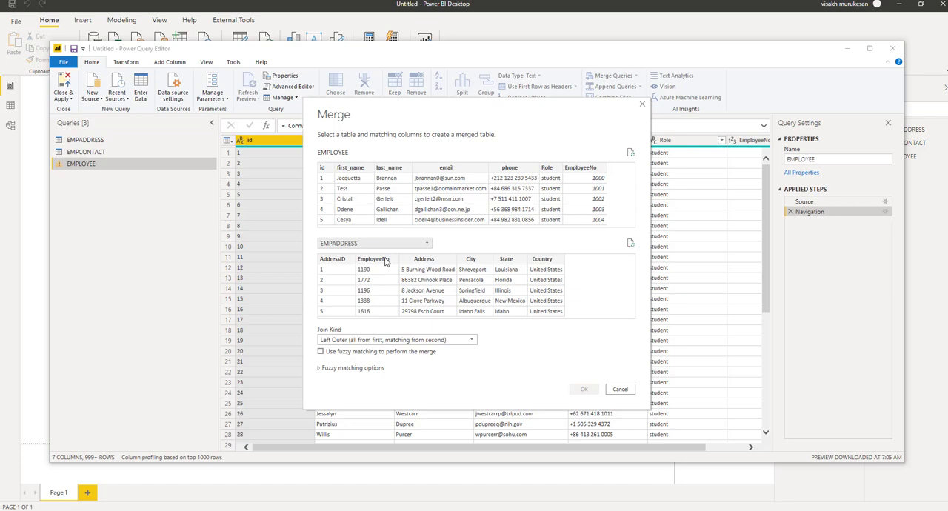
pyautogui.click(384, 261)
pyautogui.click(592, 175)
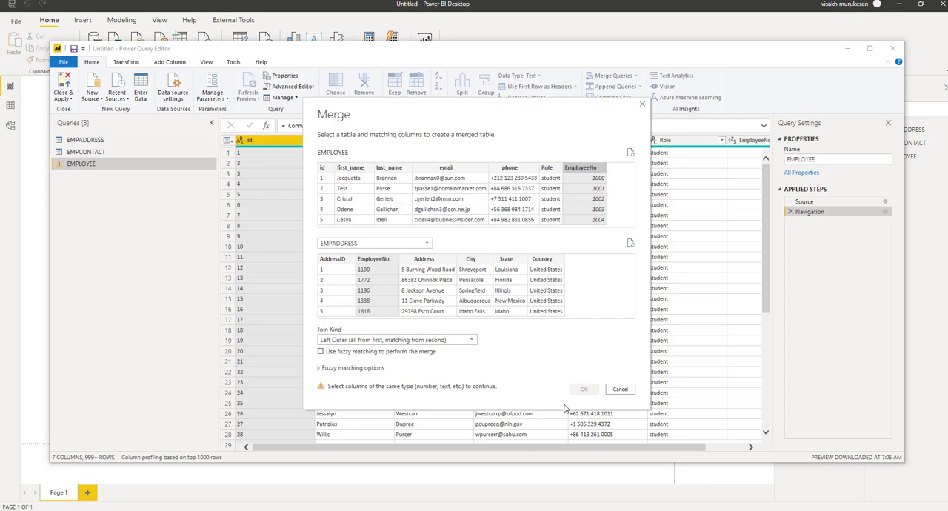
pyautogui.click(621, 390)
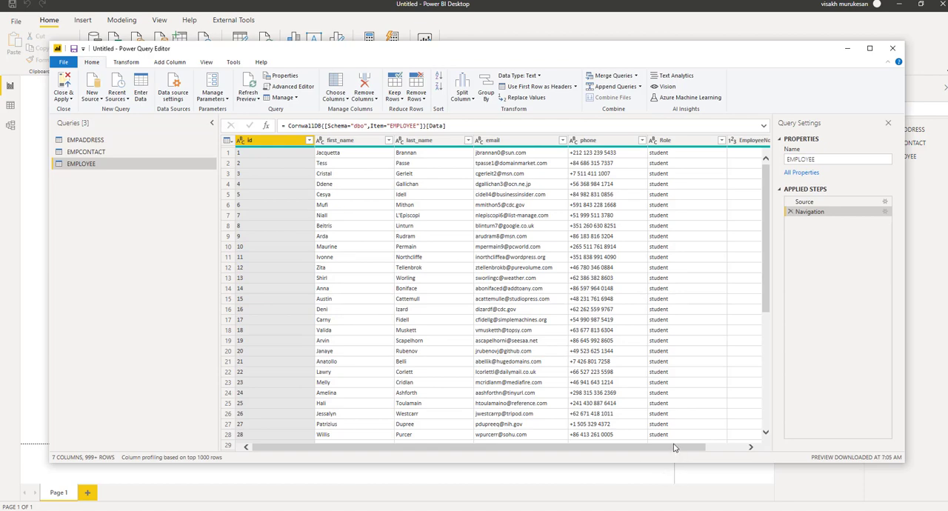
# Check the EmployeeNo column's data type in EMPLOYEE, and change the EmployeeNo column in EMPADDRESS to Whole Number
pyautogui.moveTo(676, 447); pyautogui.dragTo(726, 461)
pyautogui.click(713, 143)
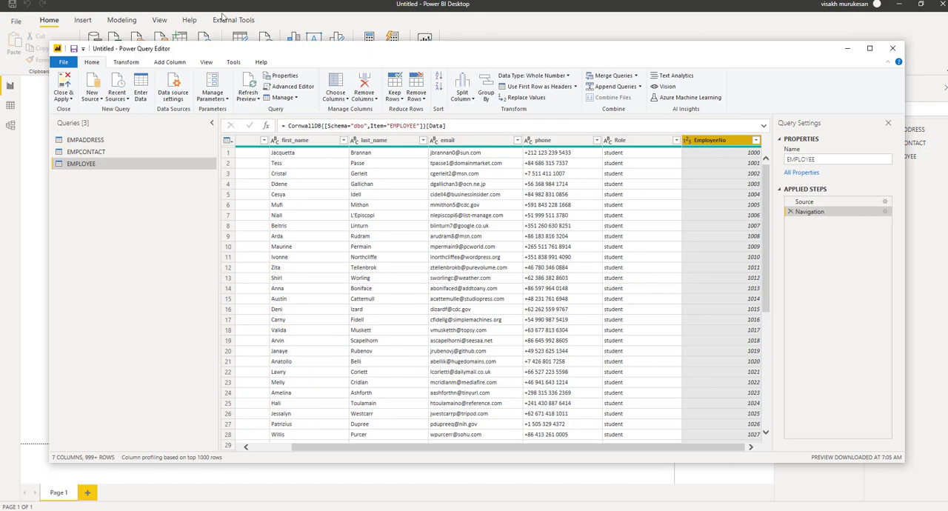
pyautogui.click(125, 63)
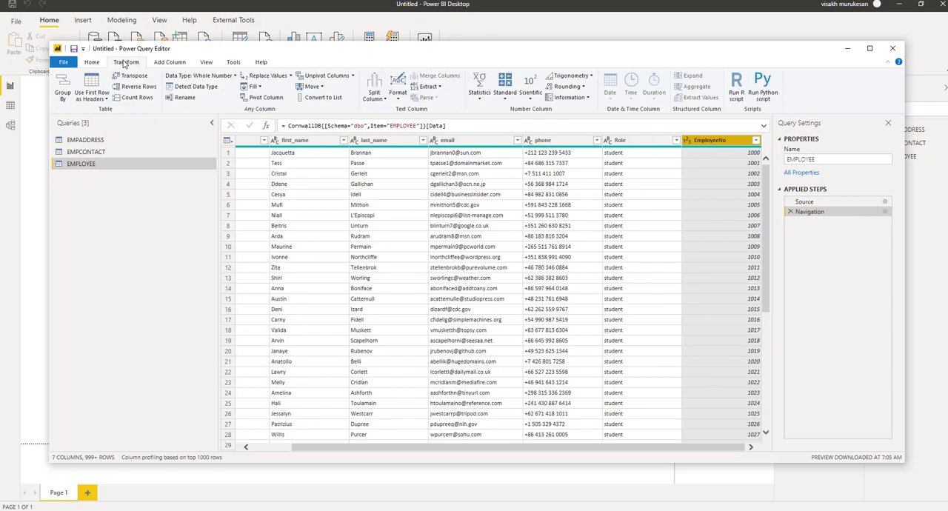
pyautogui.click(105, 142)
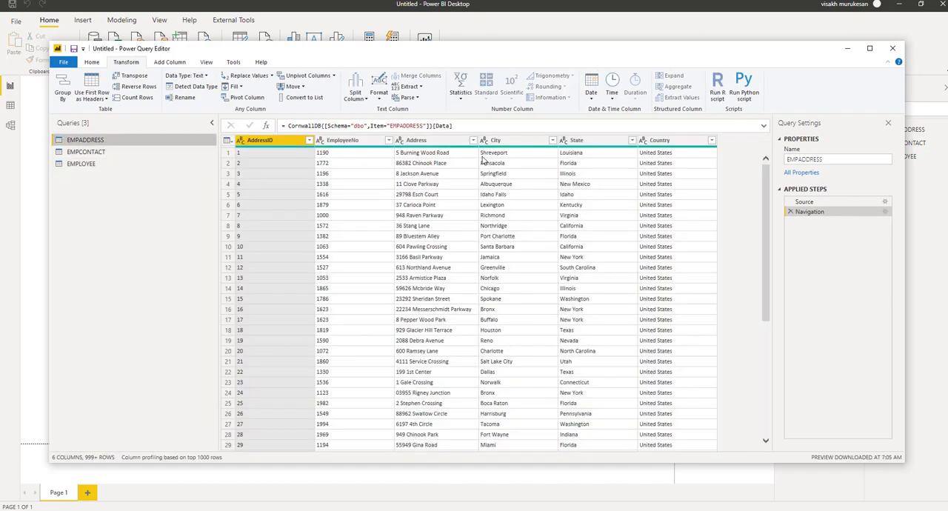
pyautogui.click(362, 143)
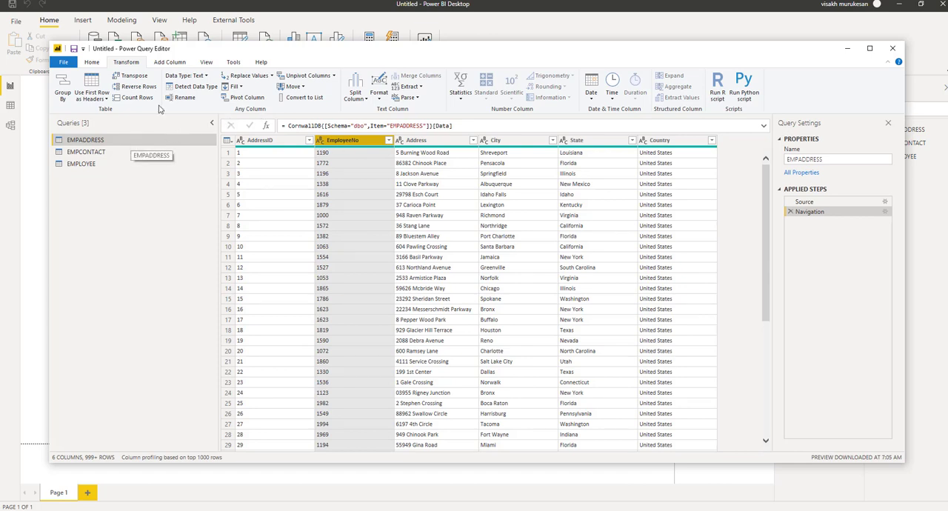
pyautogui.click(207, 78)
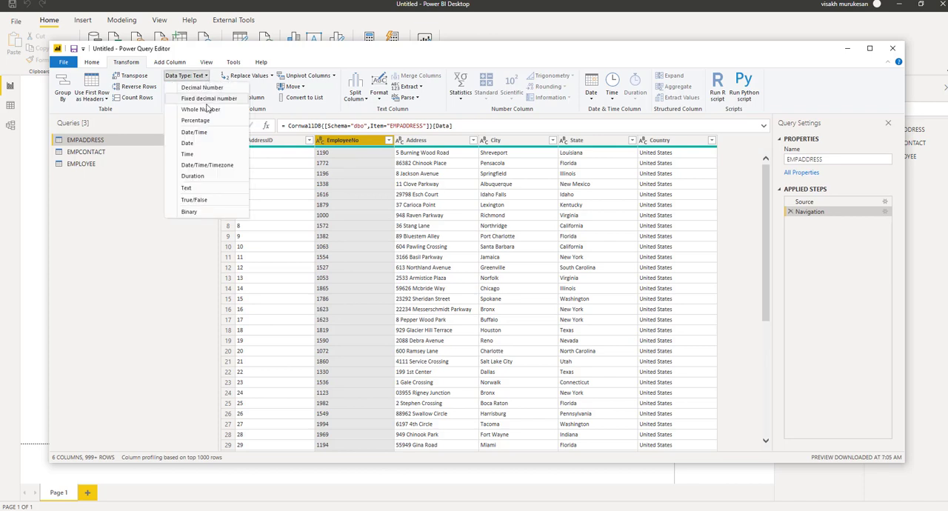
pyautogui.click(204, 109)
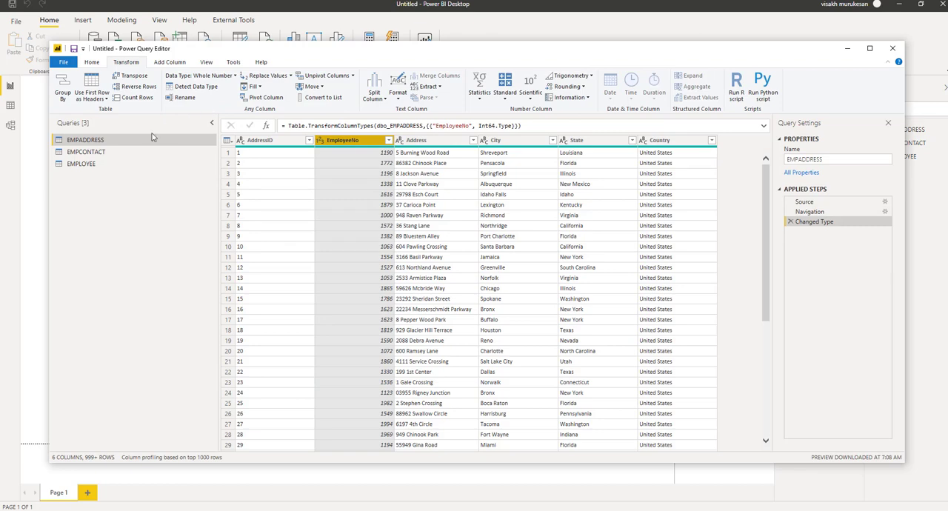
# Merge the EMPADDRESS query into EMPLOYEE, matching on EmployeeNo in both tables with a Left Outer join
pyautogui.click(104, 164)
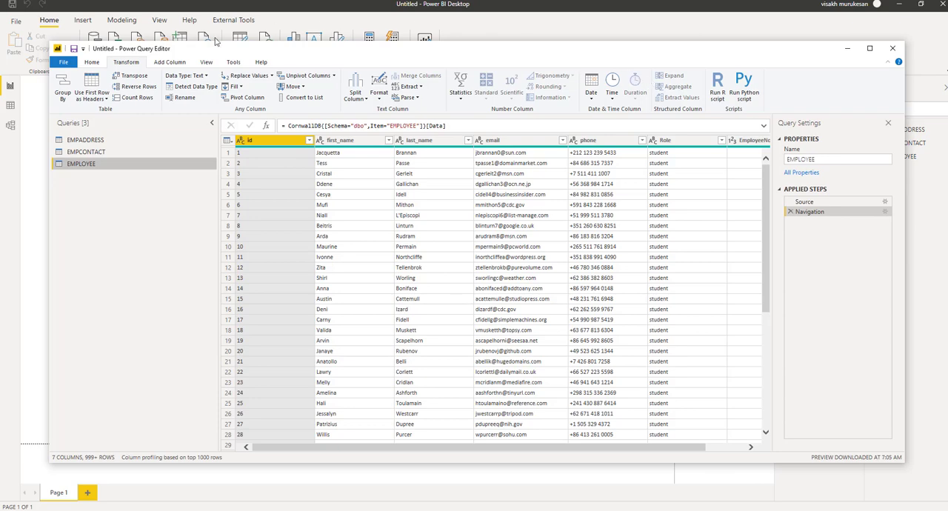
pyautogui.click(93, 61)
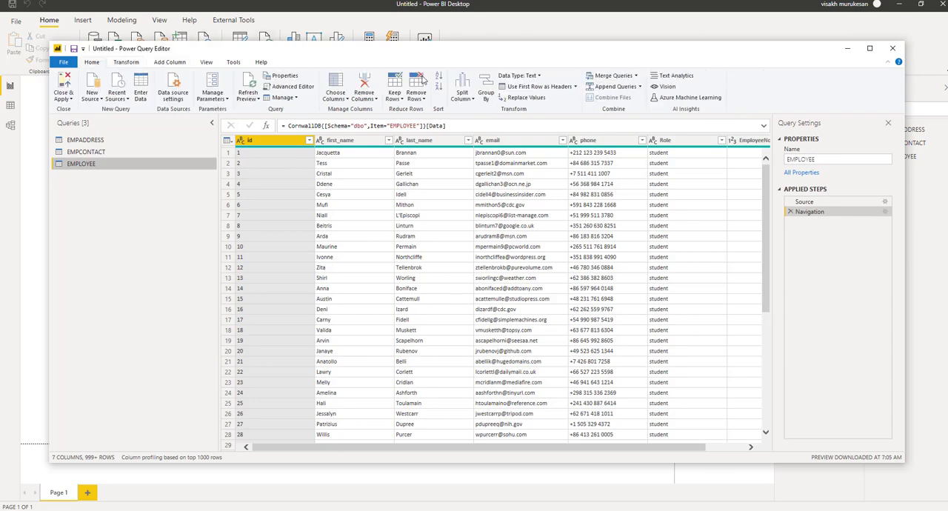
pyautogui.click(605, 76)
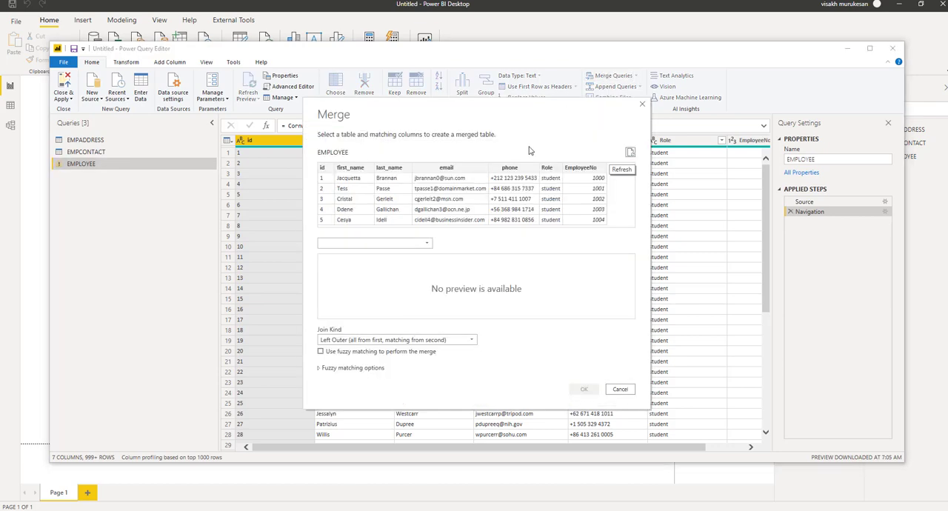
pyautogui.click(422, 241)
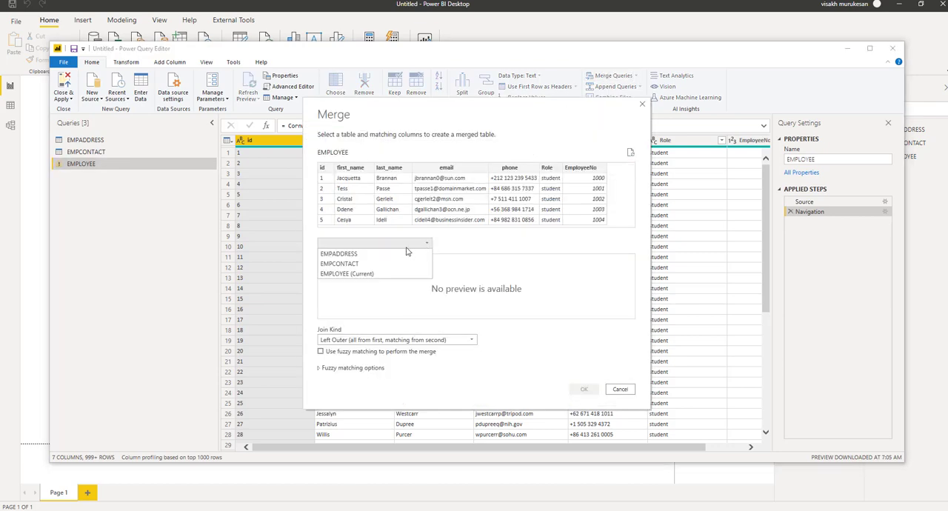
pyautogui.click(383, 255)
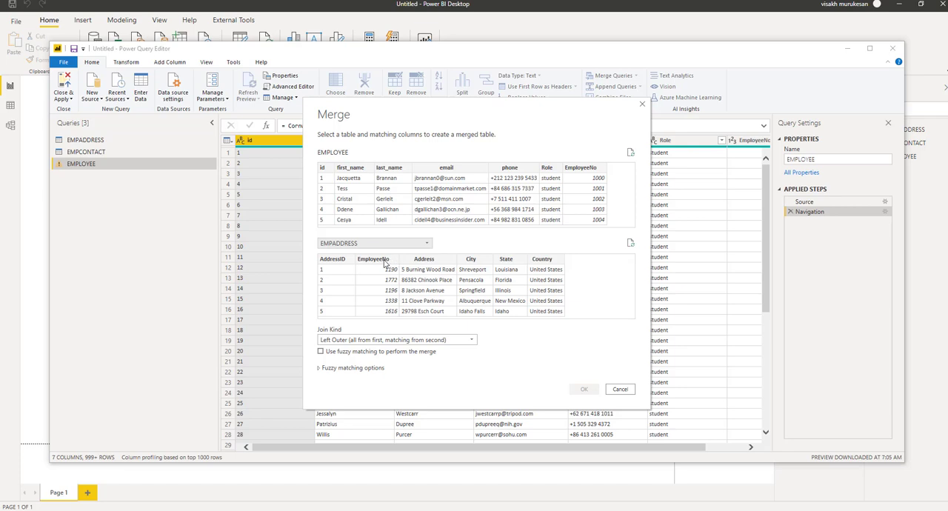
pyautogui.click(384, 260)
pyautogui.click(598, 169)
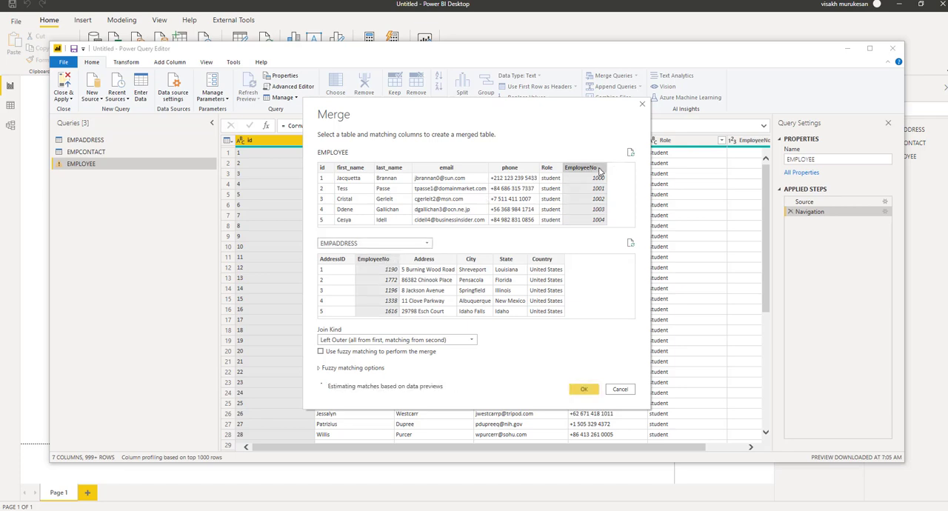
pyautogui.click(581, 391)
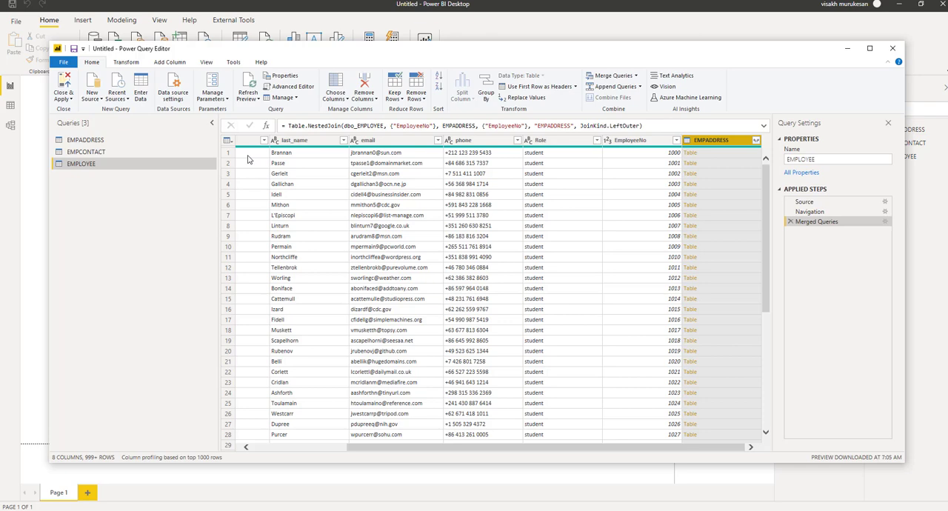
# Change the data type of the EmployeeNo column in the EMPCONTACT query to Whole Number
pyautogui.click(139, 150)
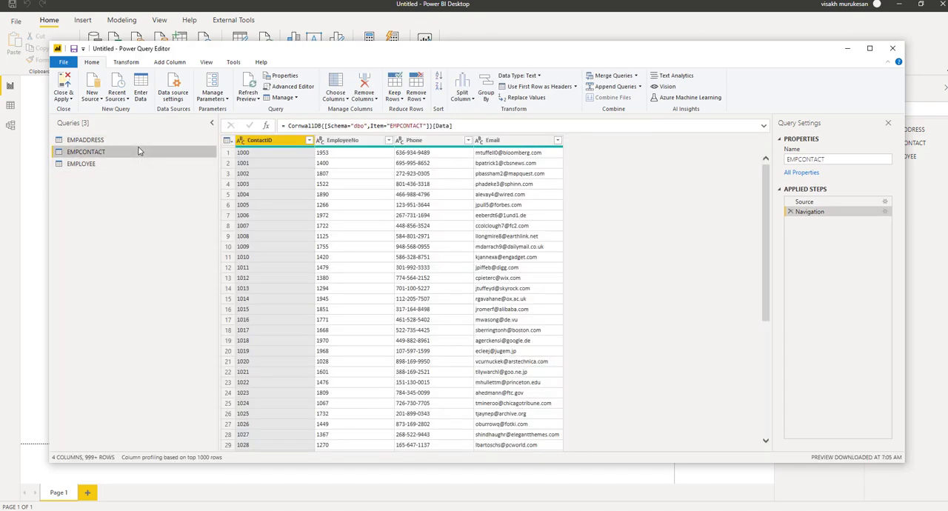
pyautogui.click(356, 141)
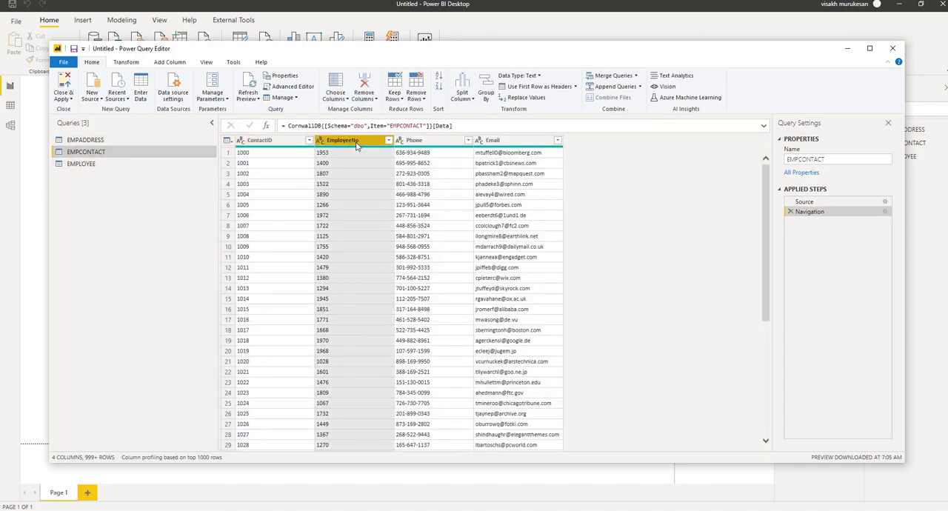
pyautogui.click(128, 63)
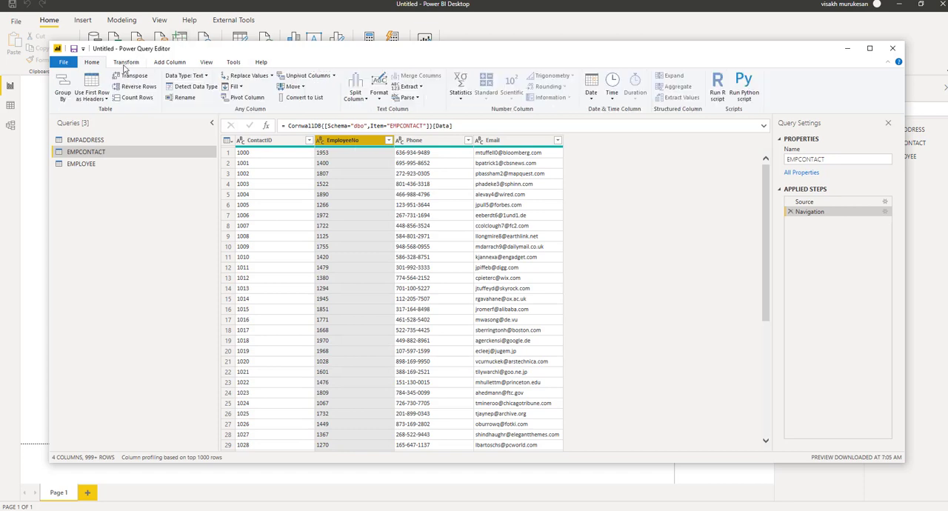
pyautogui.click(206, 77)
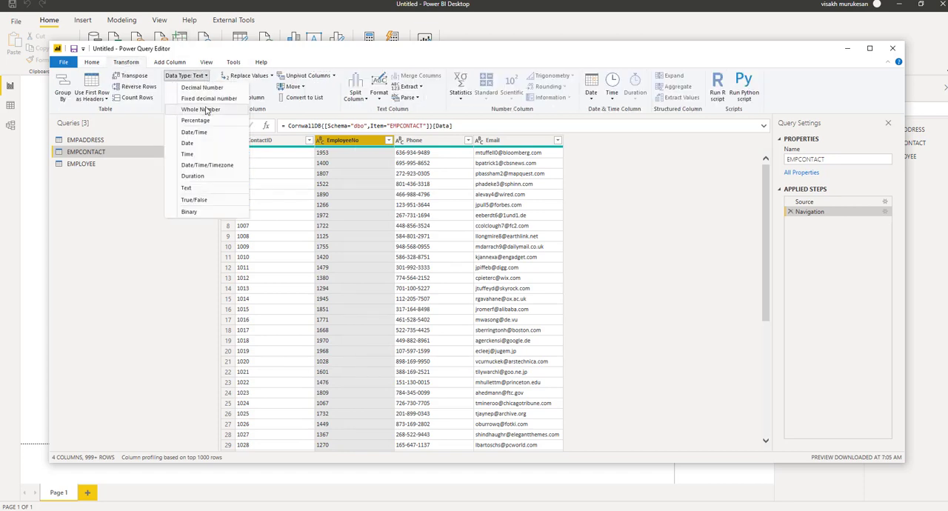
pyautogui.click(207, 110)
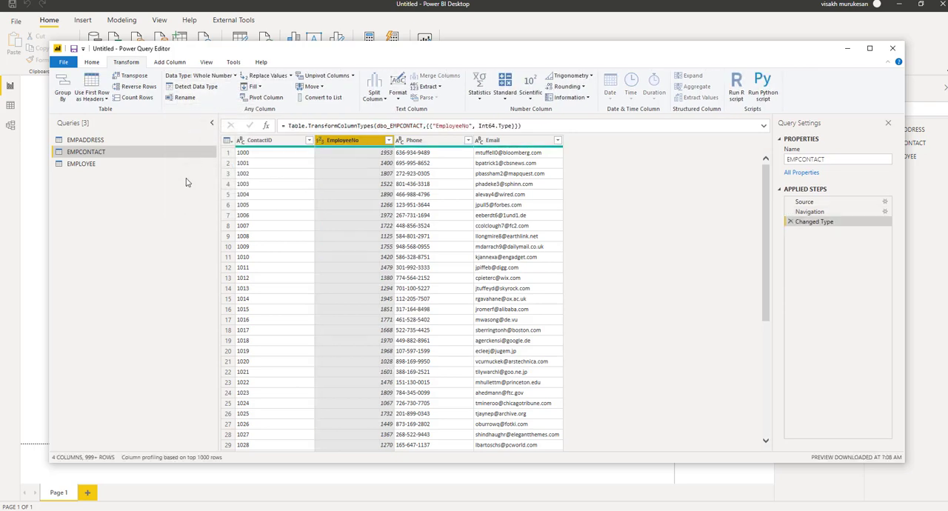
# Merge the EMPCONTACT query into EMPLOYEE, matching on EmployeeNo in both tables with a Left Outer join
pyautogui.click(93, 164)
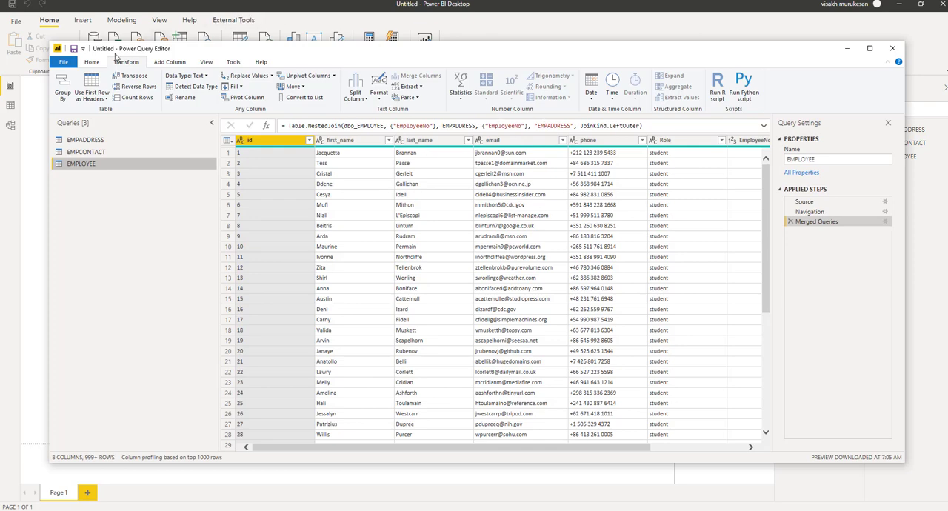
pyautogui.click(98, 62)
pyautogui.click(597, 76)
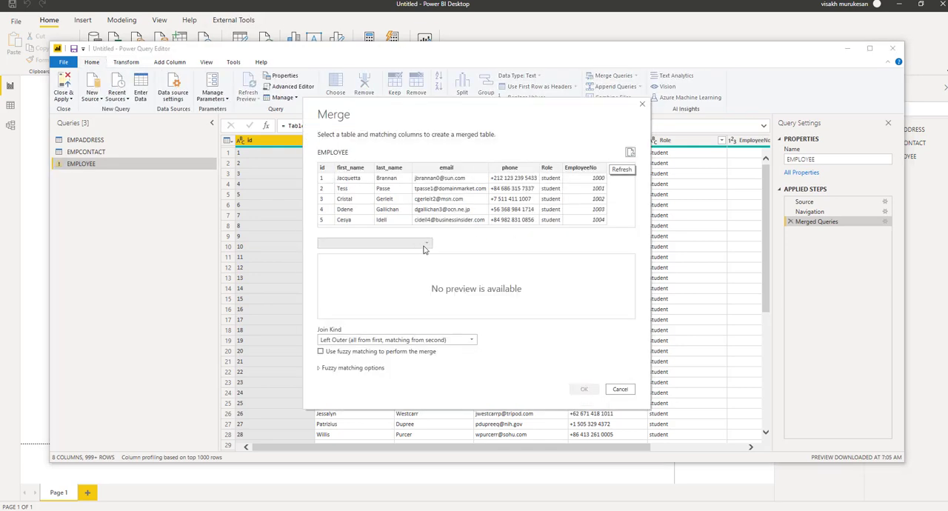
pyautogui.click(424, 245)
pyautogui.click(378, 265)
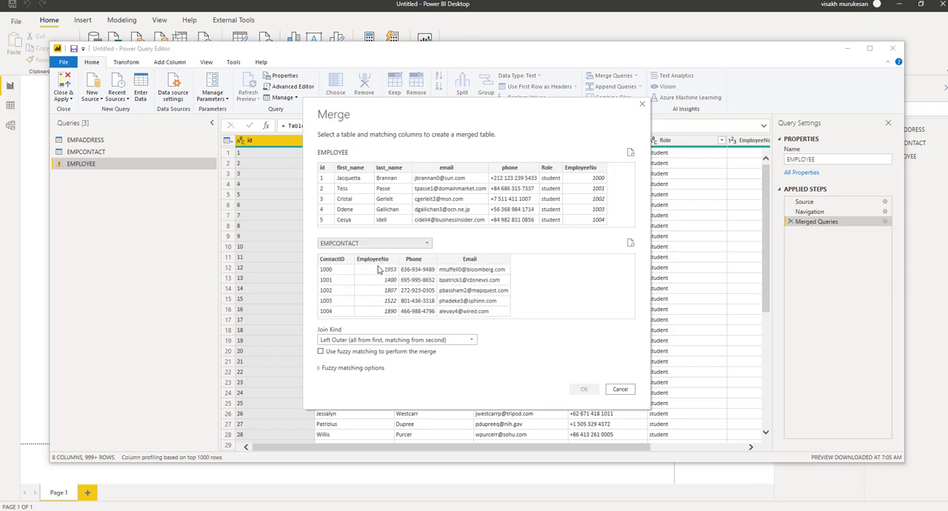
pyautogui.click(380, 263)
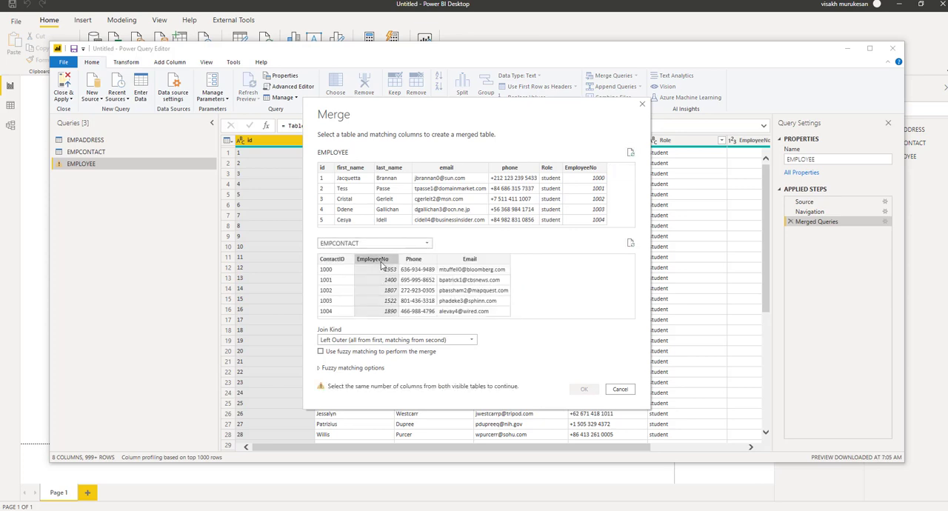
pyautogui.click(593, 170)
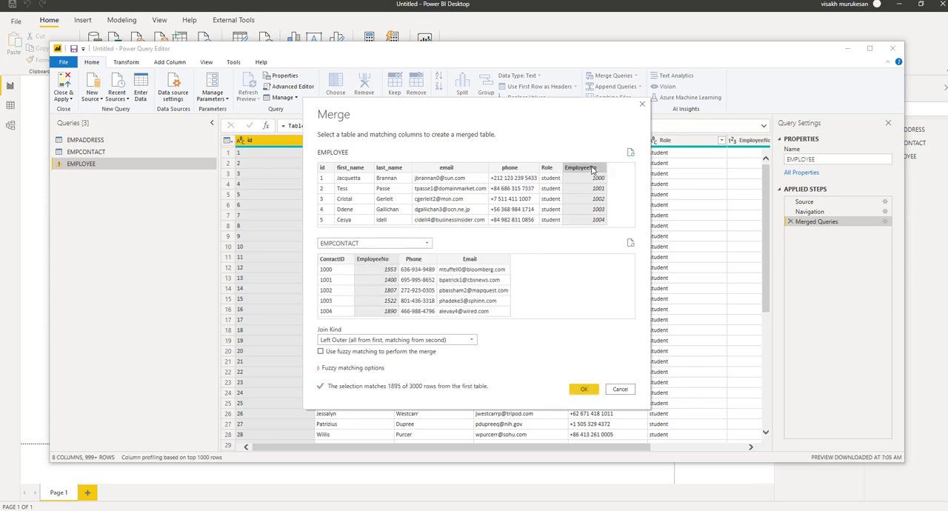
pyautogui.click(591, 391)
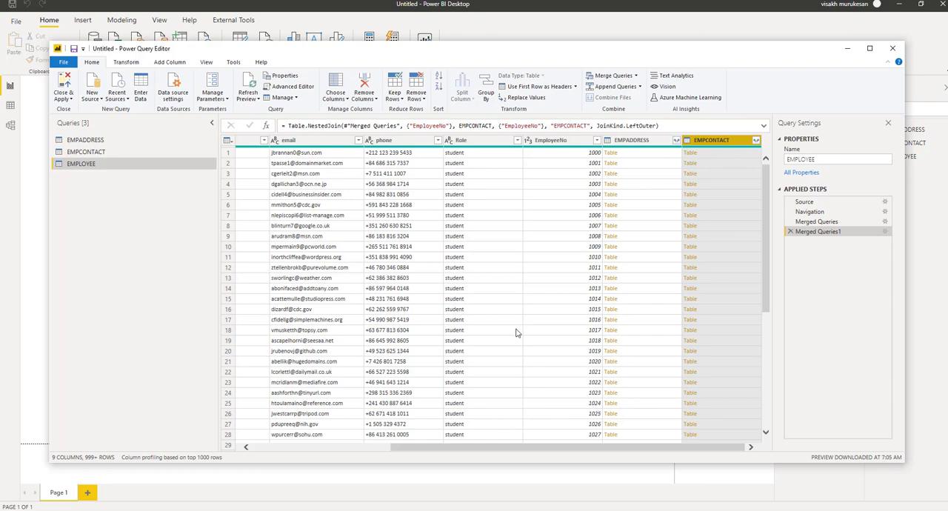
# Expand the merged EMPADDRESS column in EMPLOYEE, selecting only the Address, City, State and Country fields
pyautogui.click(676, 141)
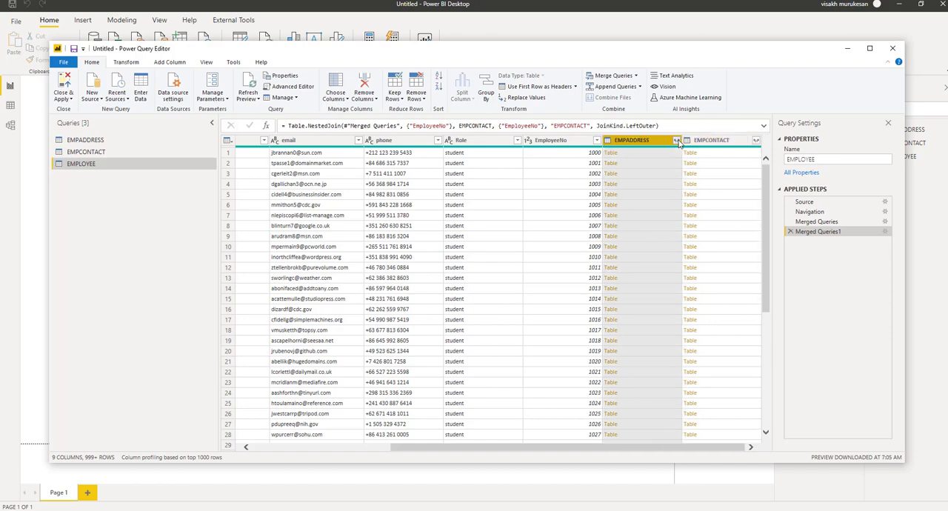
pyautogui.click(531, 191)
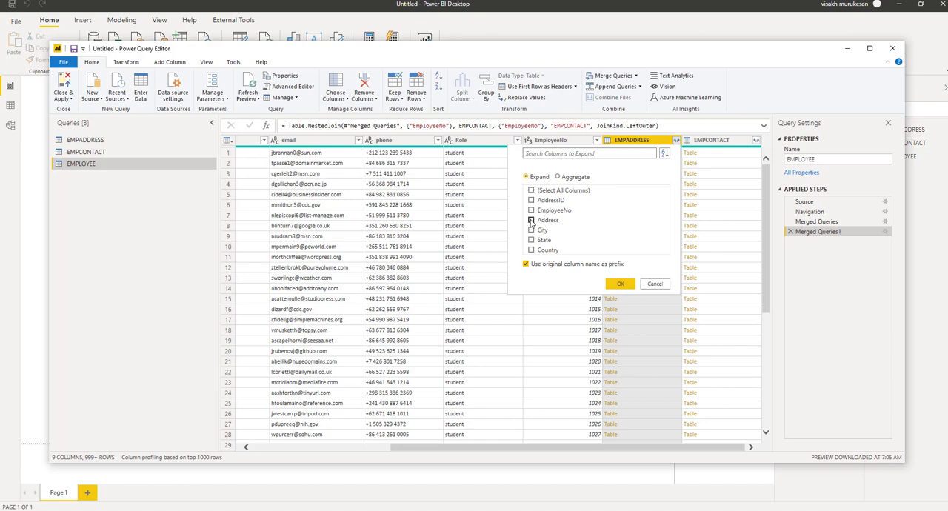
pyautogui.click(531, 221)
pyautogui.click(531, 231)
pyautogui.click(531, 240)
pyautogui.click(531, 250)
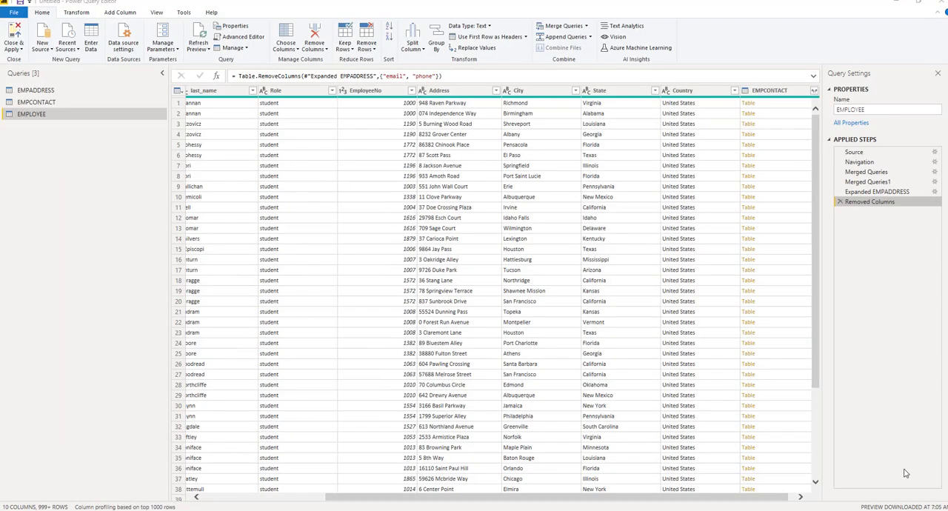
# Expand the merged EMPCONTACT column in EMPLOYEE to only the Phone and Email fields, without the original column name as prefix
pyautogui.click(814, 94)
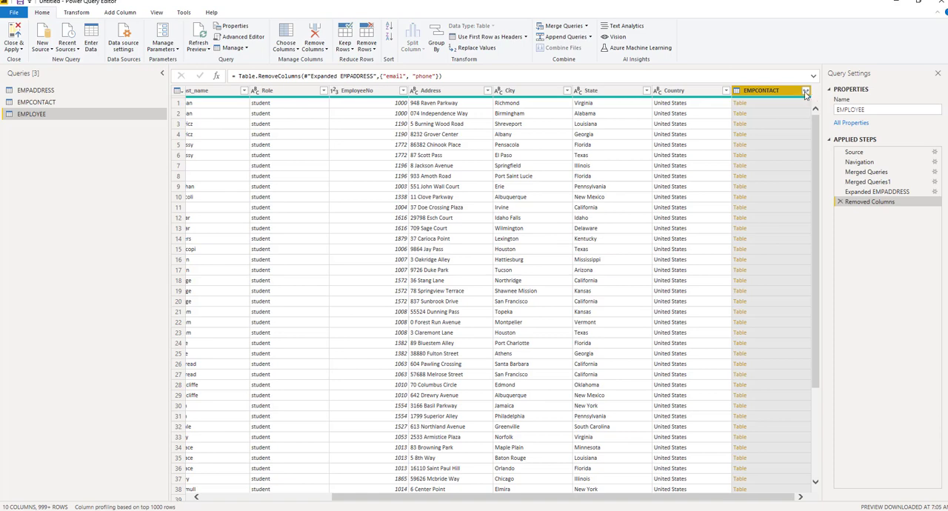
pyautogui.click(660, 140)
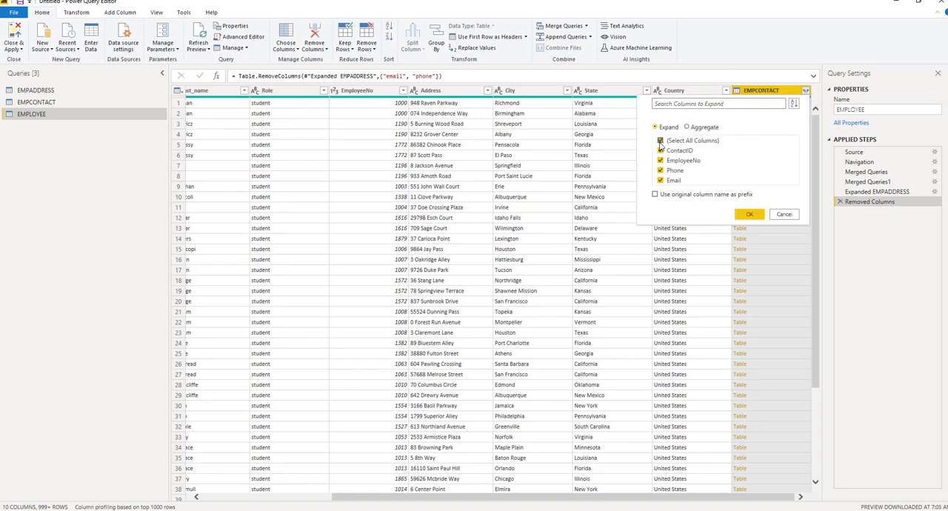
pyautogui.click(660, 170)
pyautogui.click(660, 180)
pyautogui.click(749, 215)
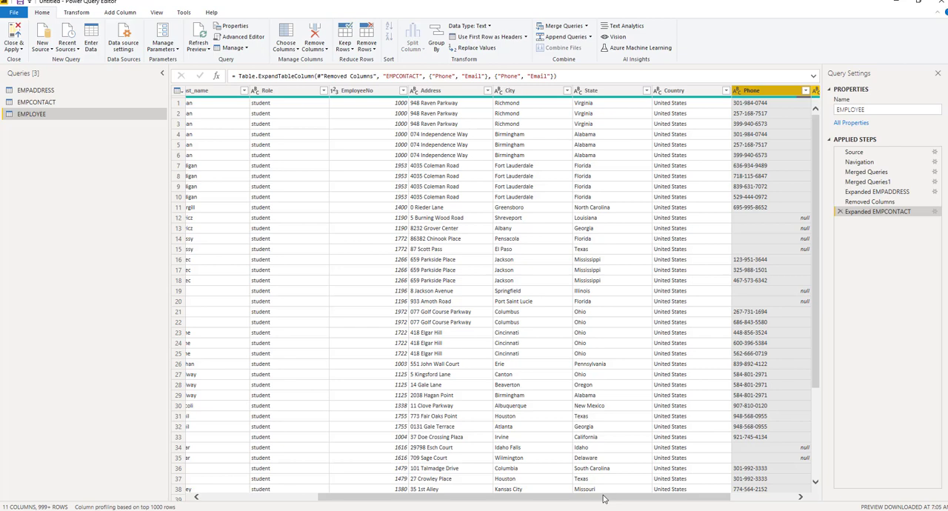
# Replace null with an empty value in the Address, City, State, Country, Phone and Email columns of EMPLOYEE
pyautogui.moveTo(604, 499); pyautogui.dragTo(713, 507)
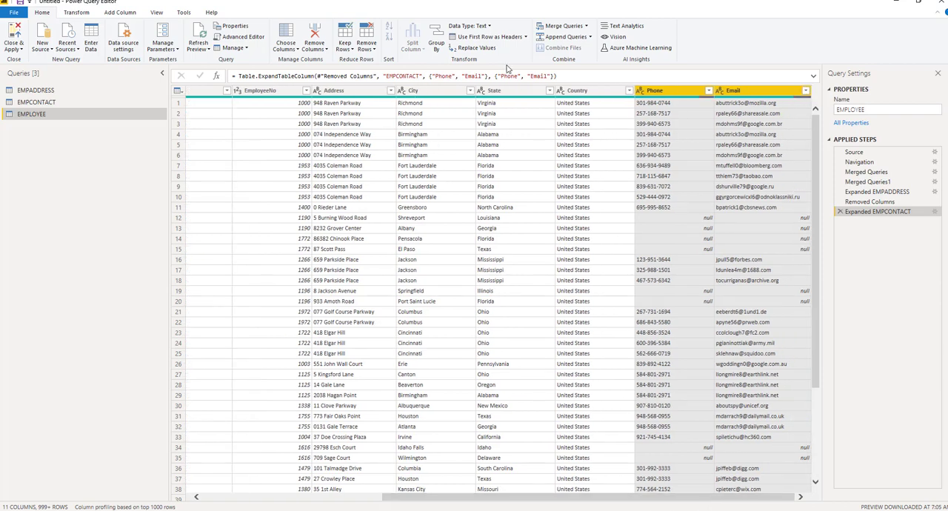
pyautogui.click(354, 90)
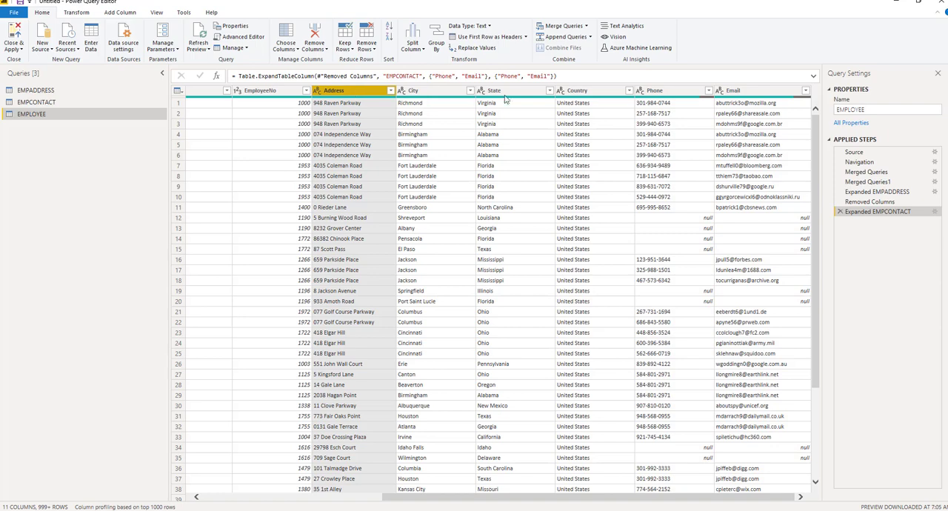
pyautogui.keyDown('shift'); pyautogui.click(754, 90); pyautogui.keyUp('shift')
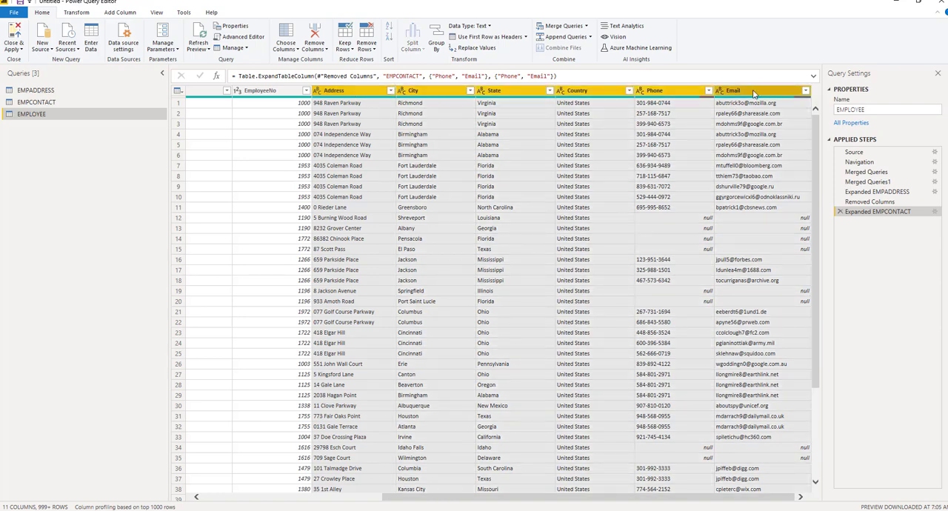
pyautogui.rightClick(753, 92)
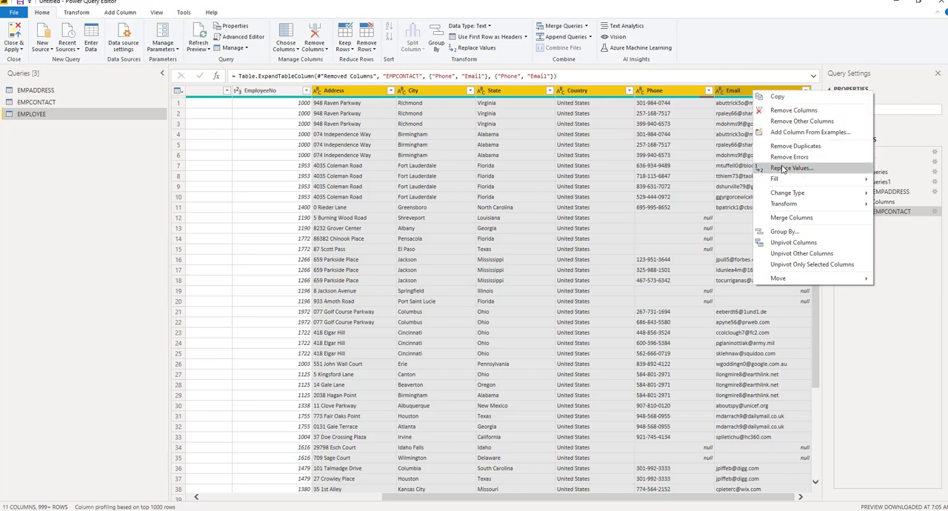
pyautogui.click(782, 169)
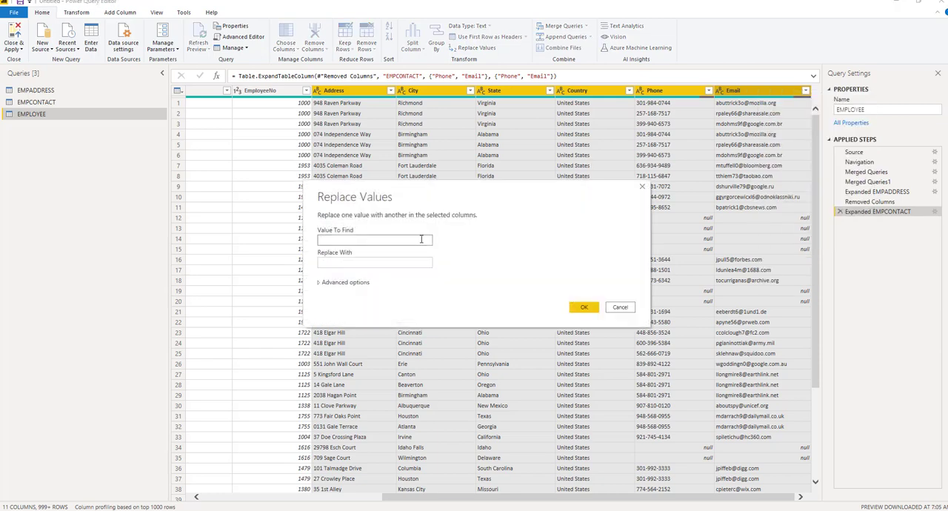
pyautogui.write('null')
pyautogui.click(584, 306)
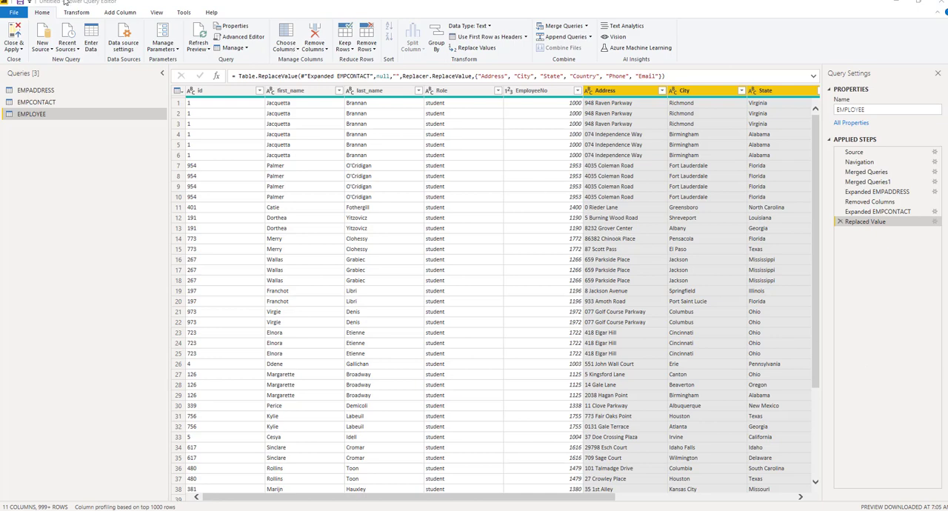
# Create a new query parameter named RoleName with the type Text
pyautogui.click(177, 51)
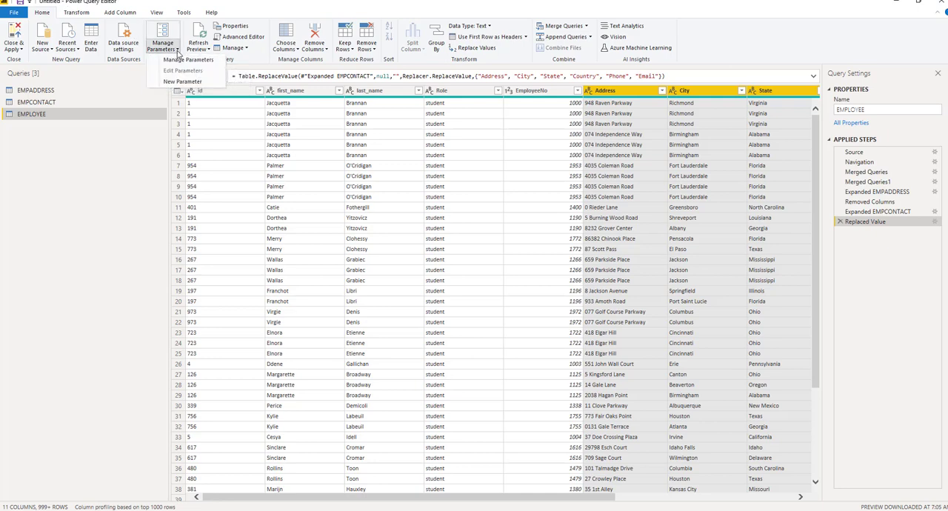
pyautogui.click(183, 82)
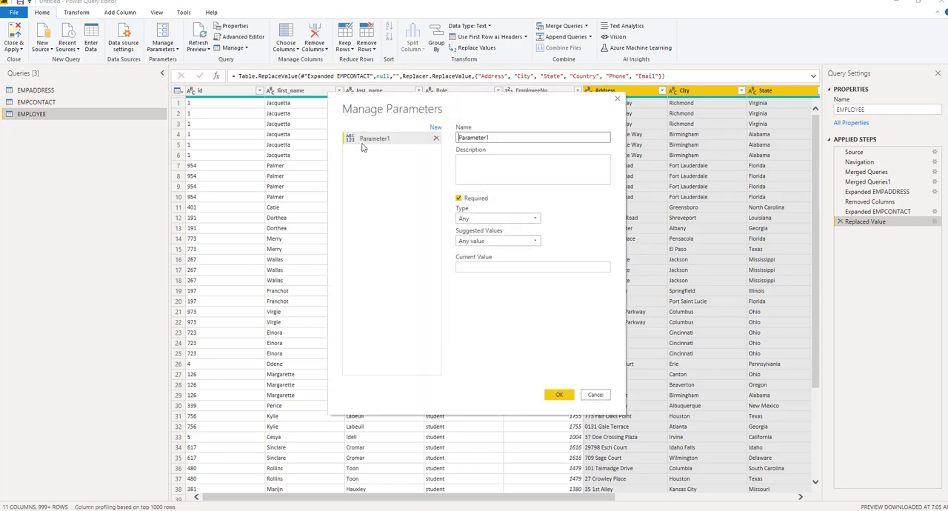
pyautogui.hotkey('ctrl', 'a')
pyautogui.write('RoleName')
pyautogui.click(528, 218)
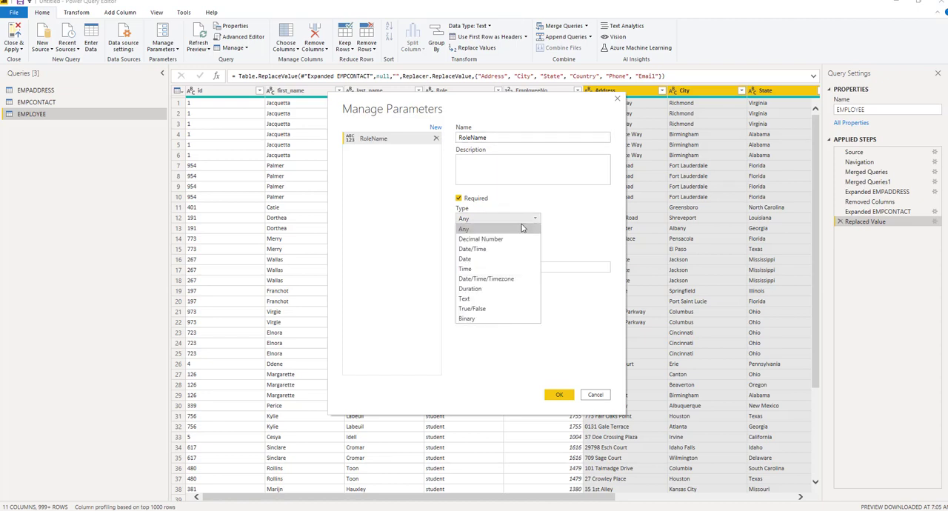
pyautogui.click(478, 298)
# Set the RoleName parameter's suggested values to a list of values and enter Student and Teacher
pyautogui.click(492, 240)
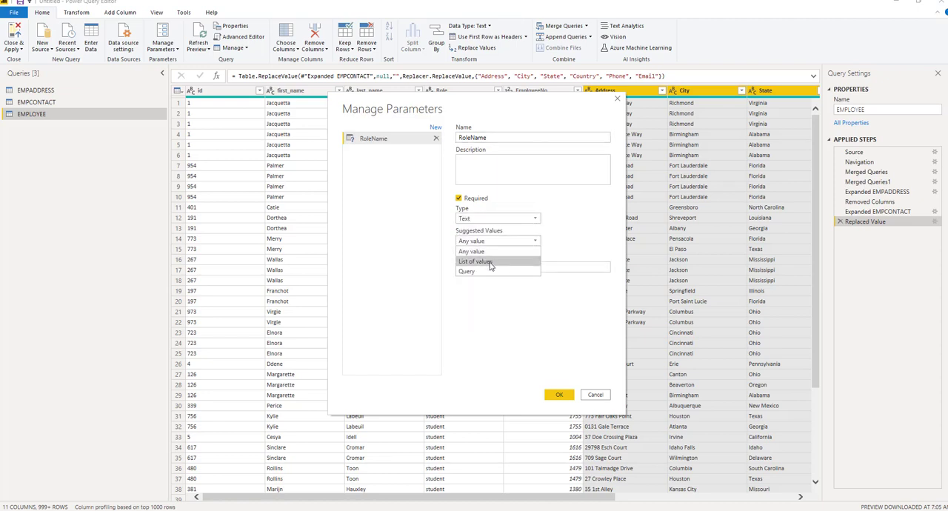
pyautogui.click(490, 263)
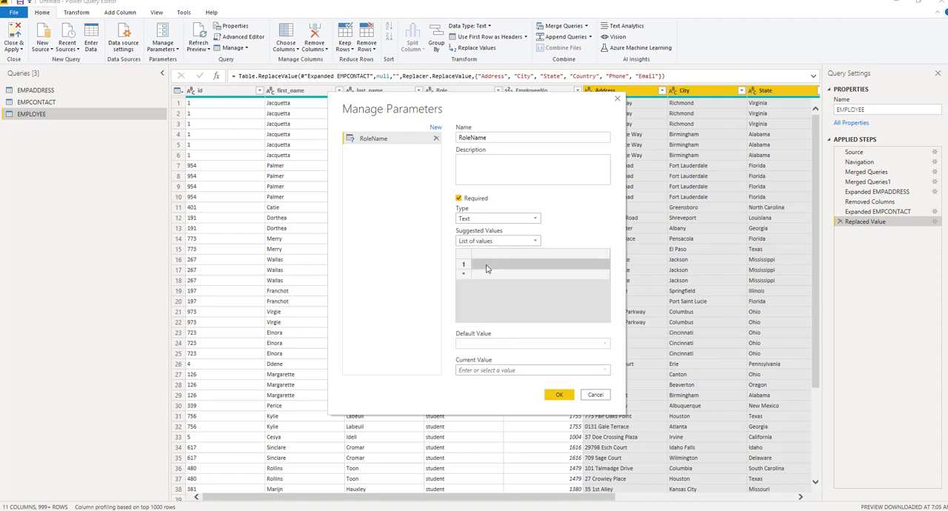
pyautogui.click(487, 268)
pyautogui.write('Student')
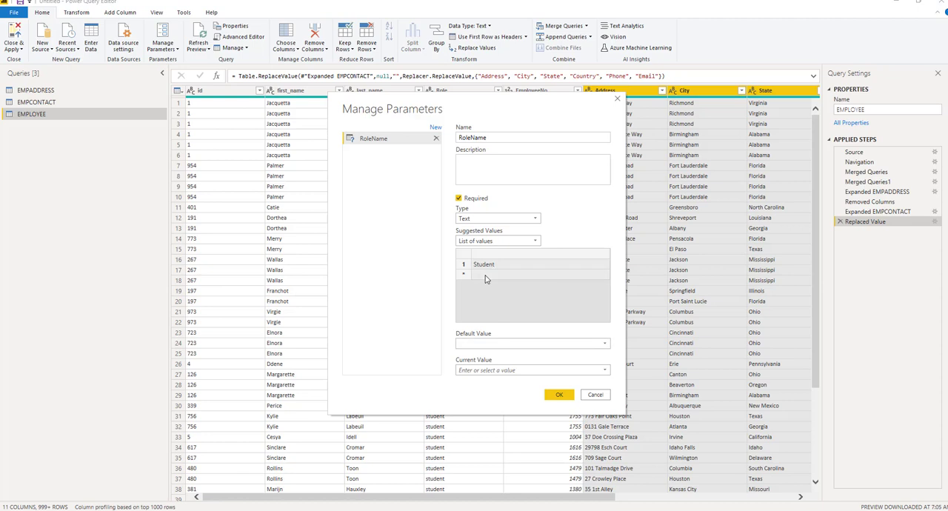
pyautogui.click(486, 279)
pyautogui.click(485, 278)
pyautogui.write('Techan')
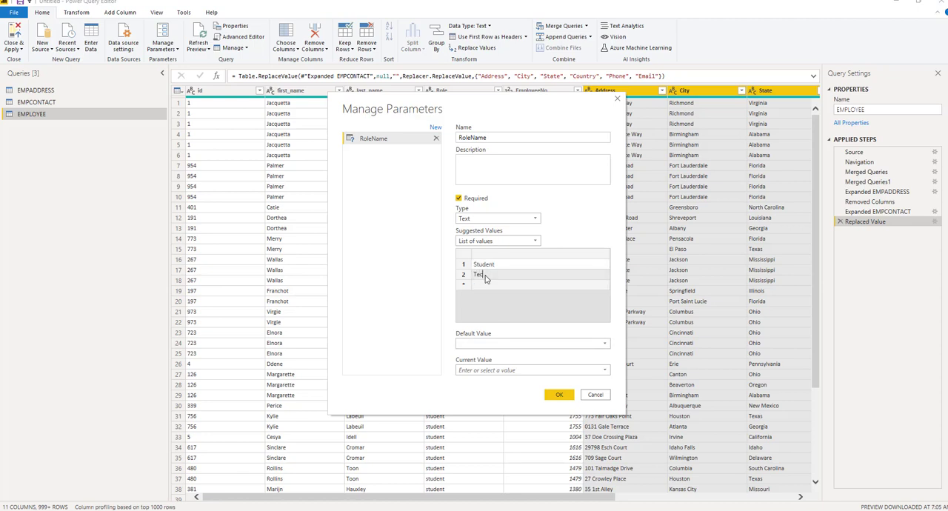
pyautogui.press('BackSpace')
pyautogui.press('BackSpace')
pyautogui.press('BackSpace')
pyautogui.press('BackSpace')
pyautogui.write('acher')
# Add Staffs as the third suggested value of the RoleName parameter
pyautogui.click(485, 287)
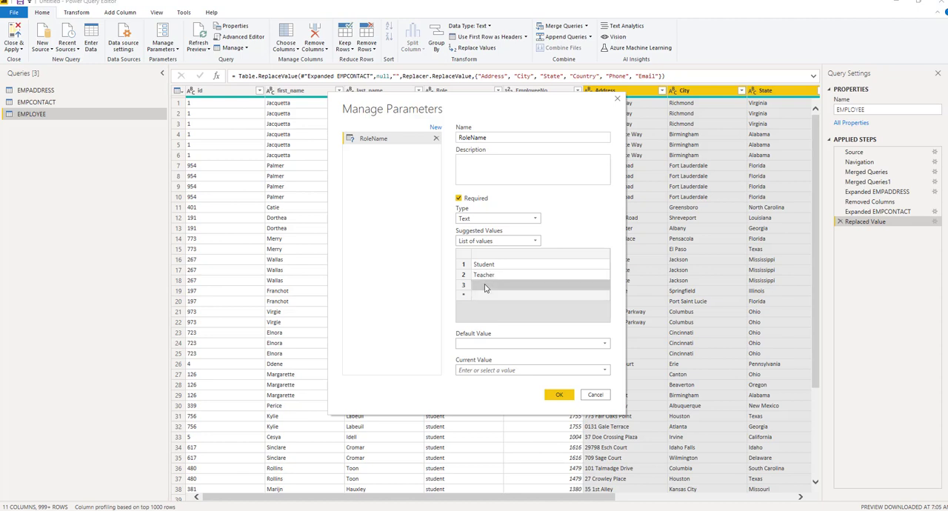
pyautogui.write('STaff')
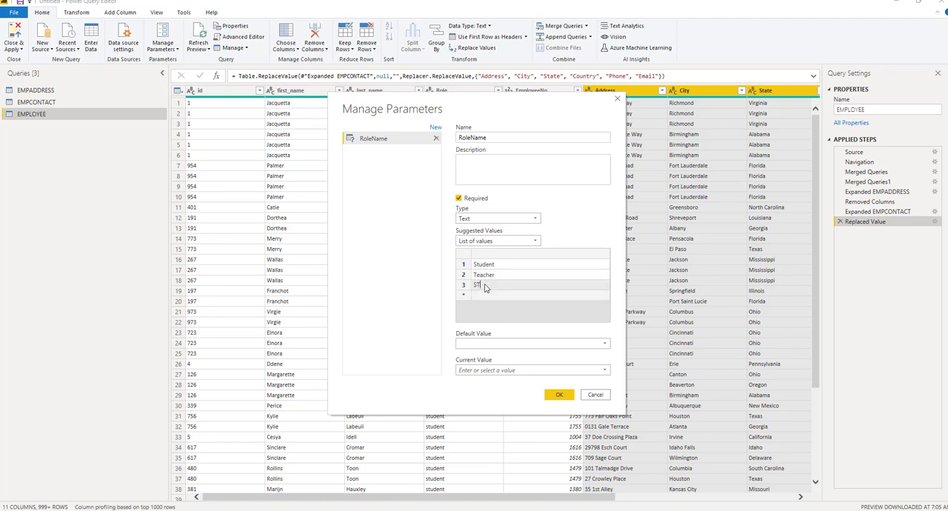
pyautogui.press('BackSpace')
pyautogui.press('BackSpace')
pyautogui.press('BackSpace')
pyautogui.press('BackSpace')
pyautogui.write('taffs')
# Set both the default and the current value of the RoleName parameter to Student and save the parameter
pyautogui.click(524, 344)
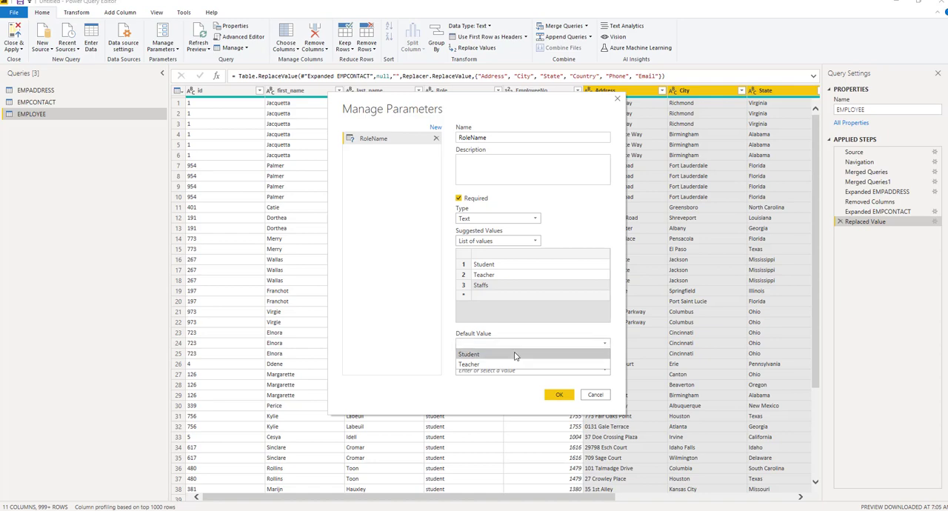
pyautogui.click(517, 354)
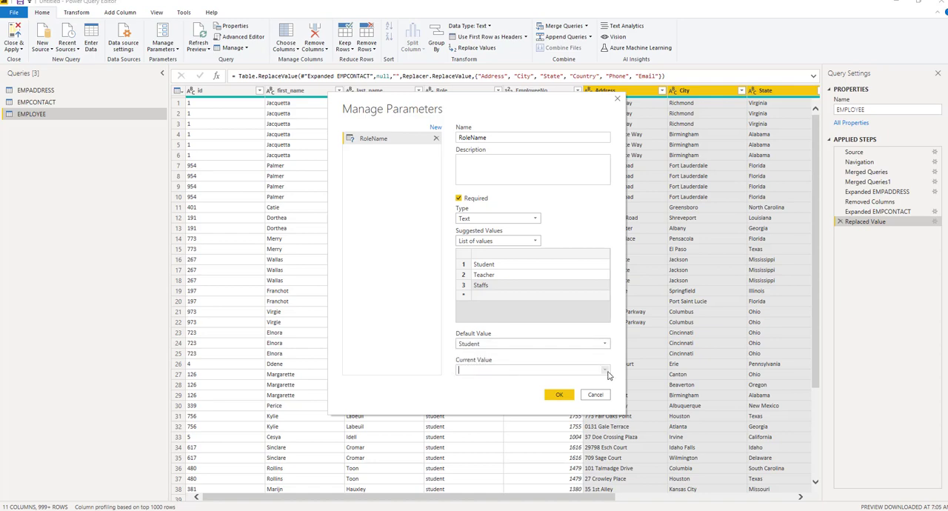
pyautogui.click(604, 370)
pyautogui.click(561, 382)
pyautogui.click(560, 392)
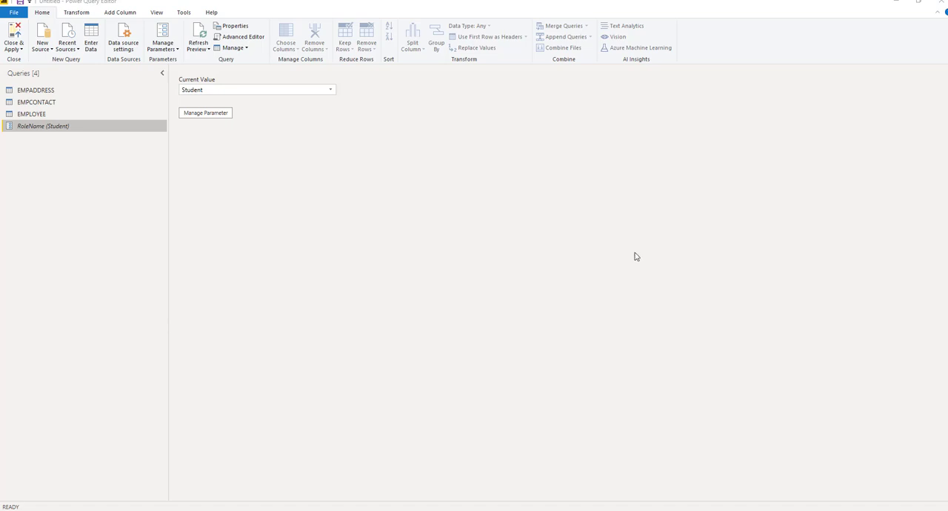
# Filter the EMPLOYEE query to keep rows where Role equals the RoleName parameter
pyautogui.click(32, 113)
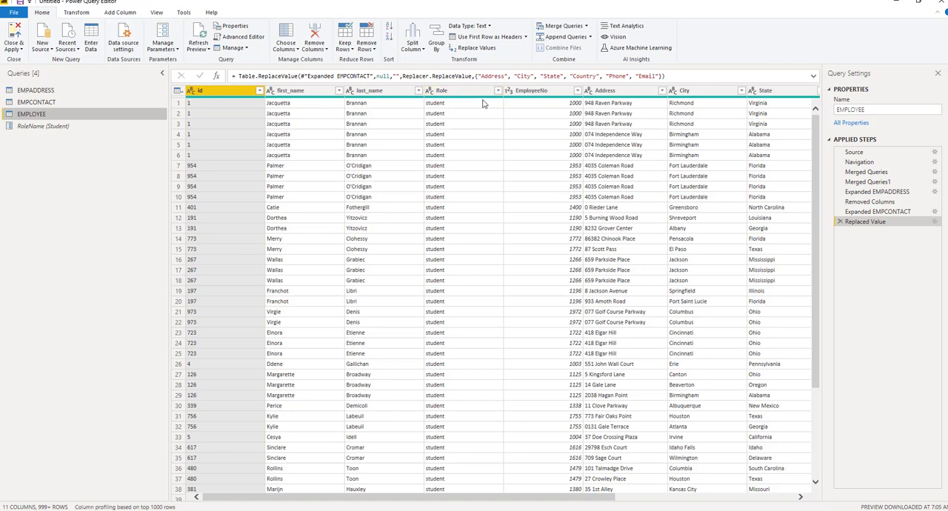
pyautogui.click(496, 91)
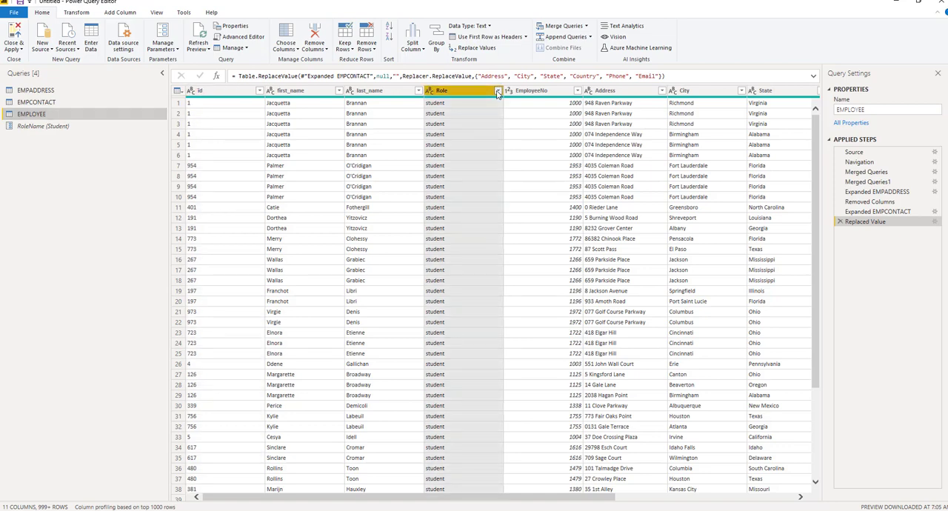
pyautogui.moveTo(399, 167)
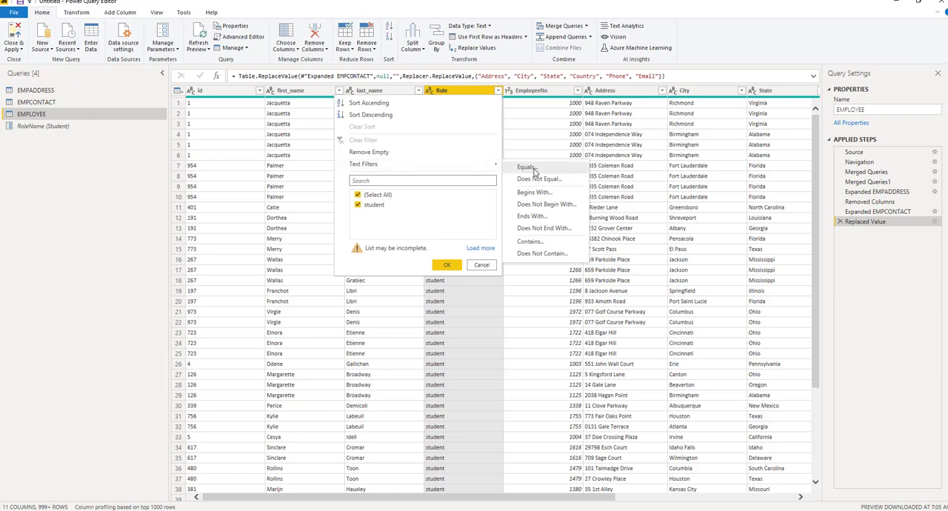
pyautogui.click(527, 167)
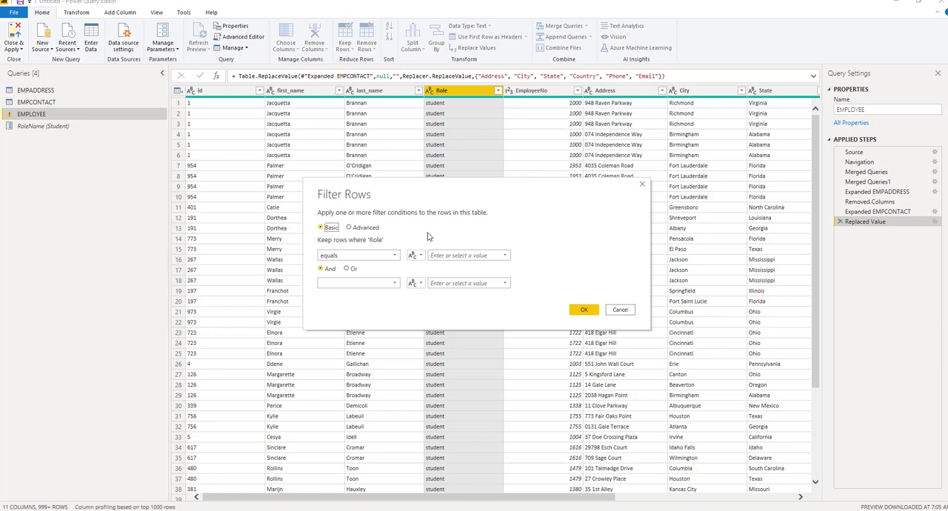
pyautogui.click(417, 256)
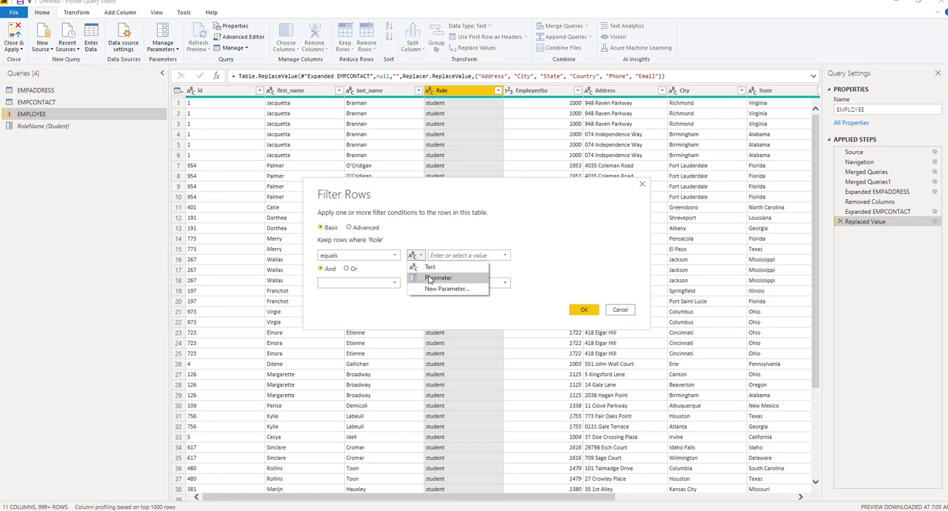
pyautogui.click(431, 278)
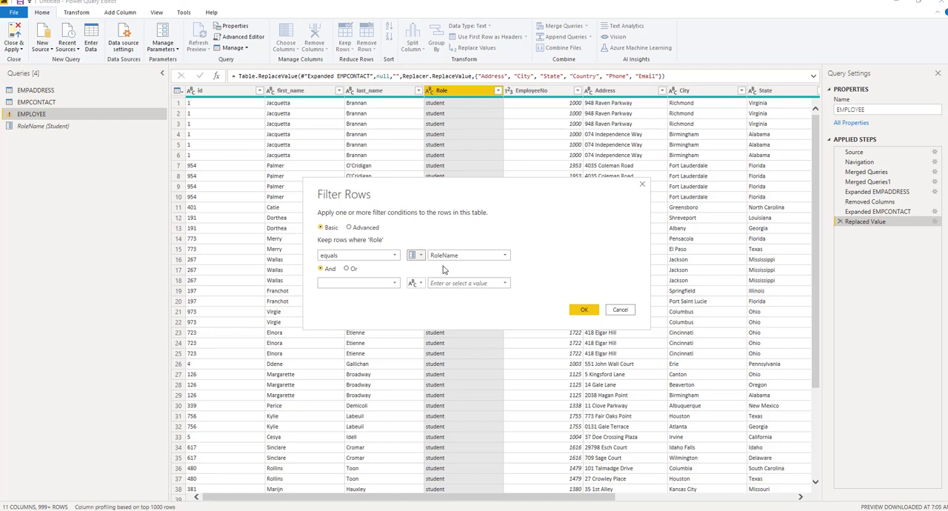
pyautogui.click(584, 311)
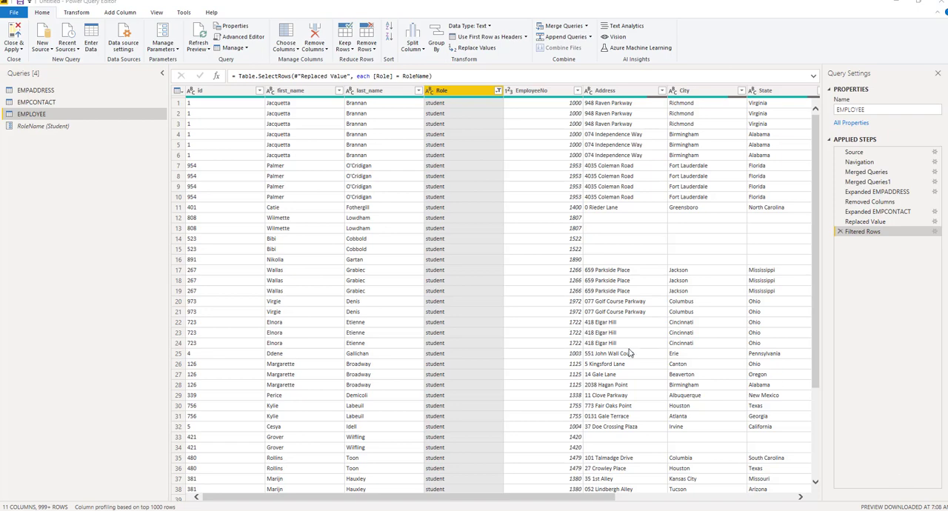
# Create a function named GenerateEntity from the EMPLOYEE query
pyautogui.rightClick(65, 115)
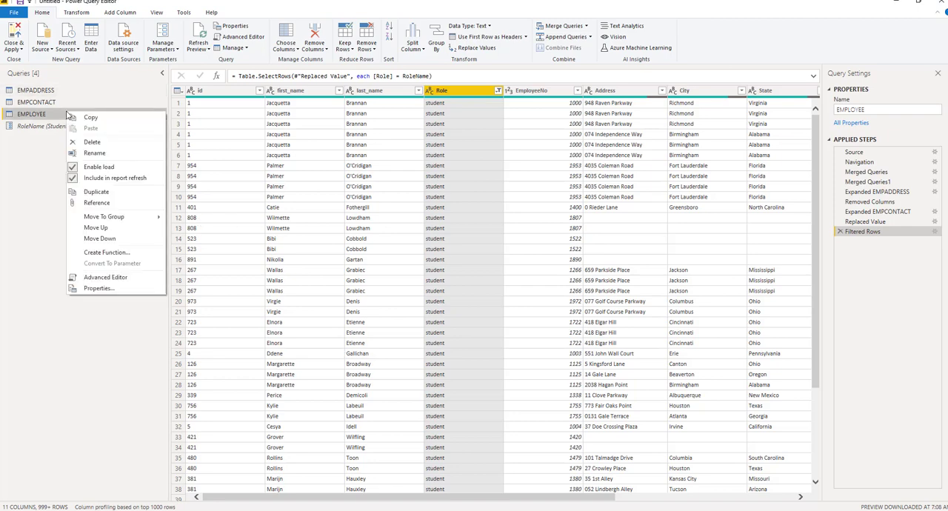
pyautogui.click(108, 253)
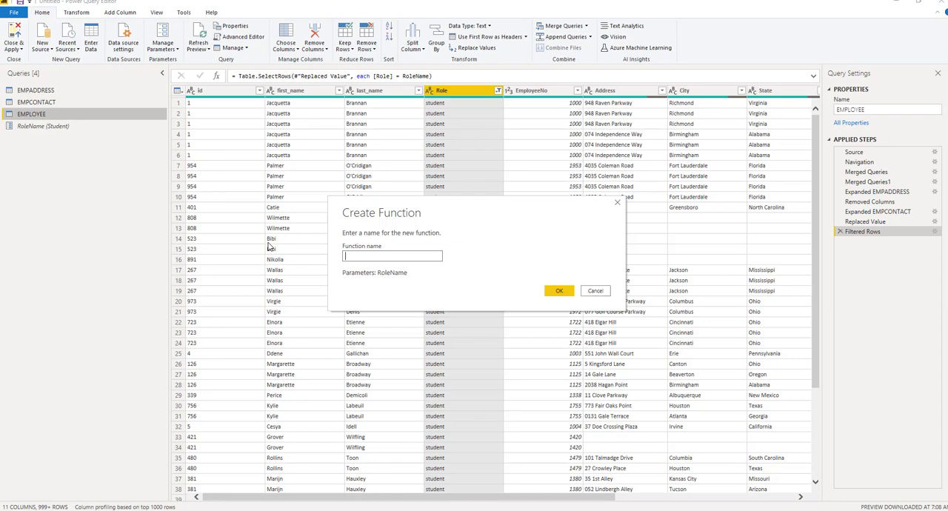
pyautogui.write('Generate Entity')
pyautogui.click(558, 293)
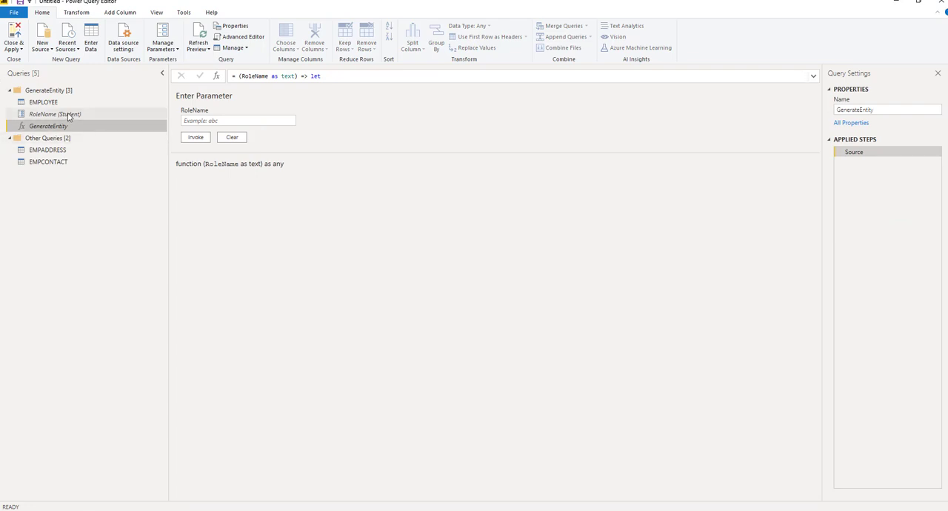
# Invoke the GenerateEntity function with Student as the RoleName value
pyautogui.click(201, 120)
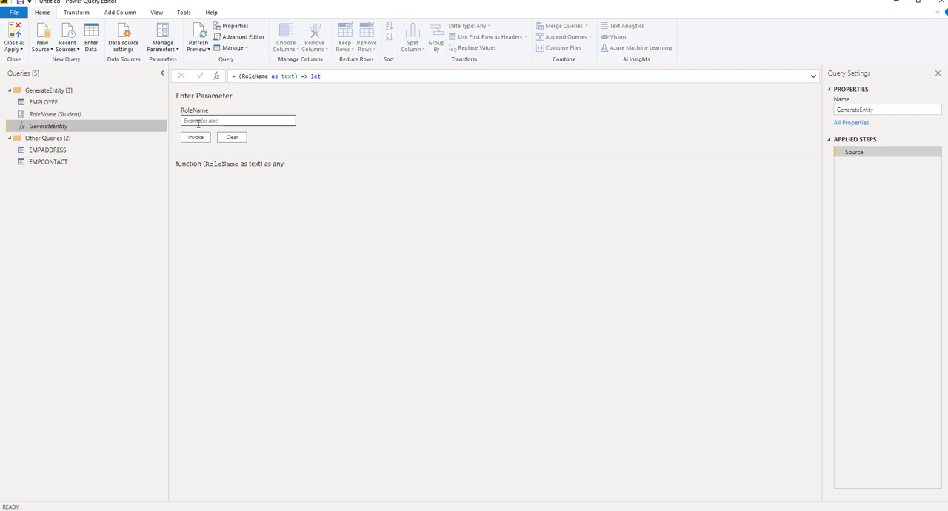
pyautogui.click(216, 120)
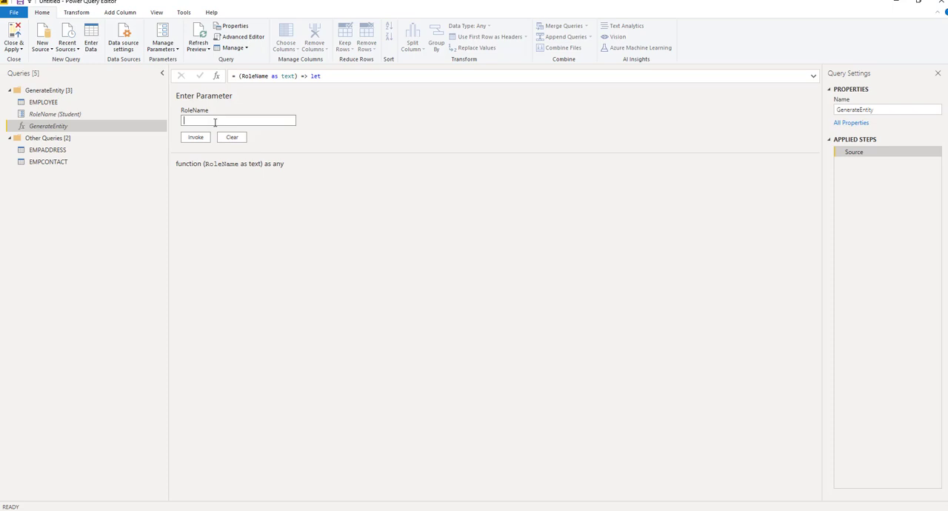
pyautogui.write('Student')
pyautogui.click(197, 140)
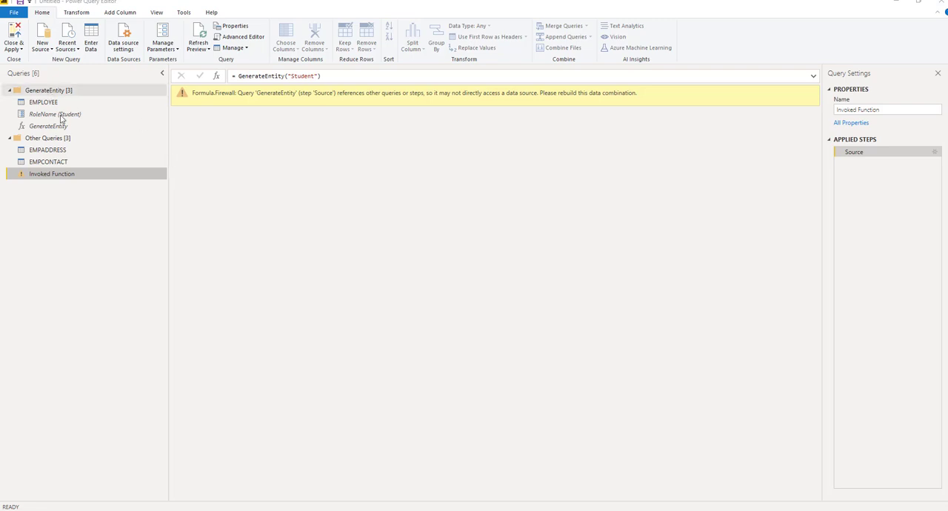
# Create a reference query from EMPLOYEE and remove the Filtered Rows step from the original EMPLOYEE query
pyautogui.rightClick(57, 101)
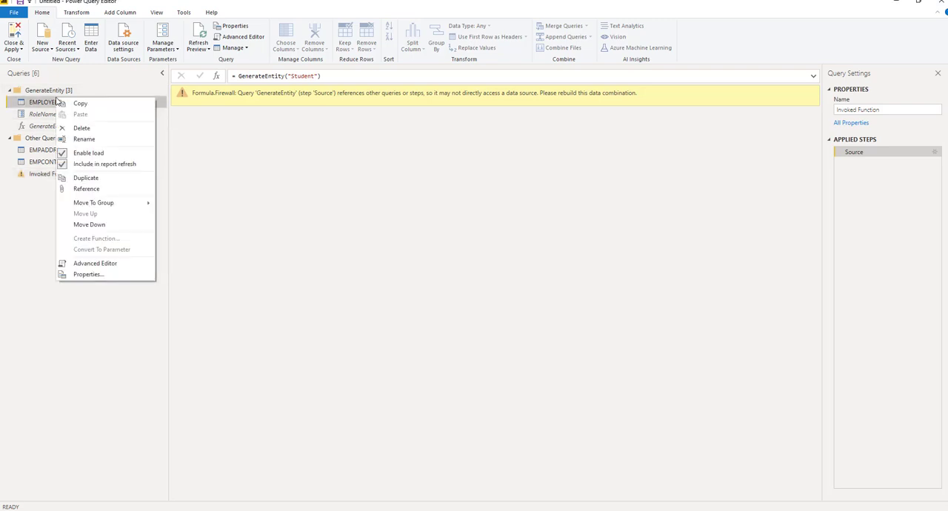
pyautogui.click(86, 190)
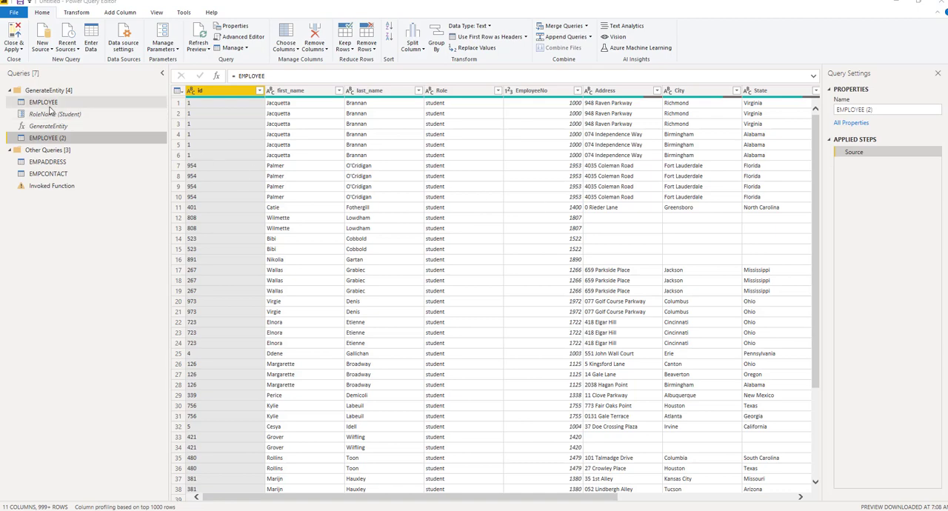
pyautogui.click(49, 104)
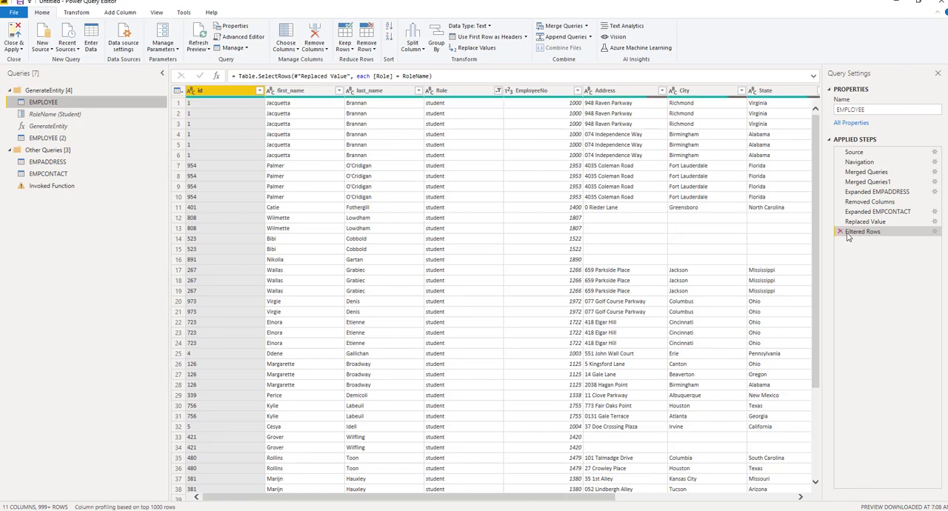
pyautogui.click(840, 231)
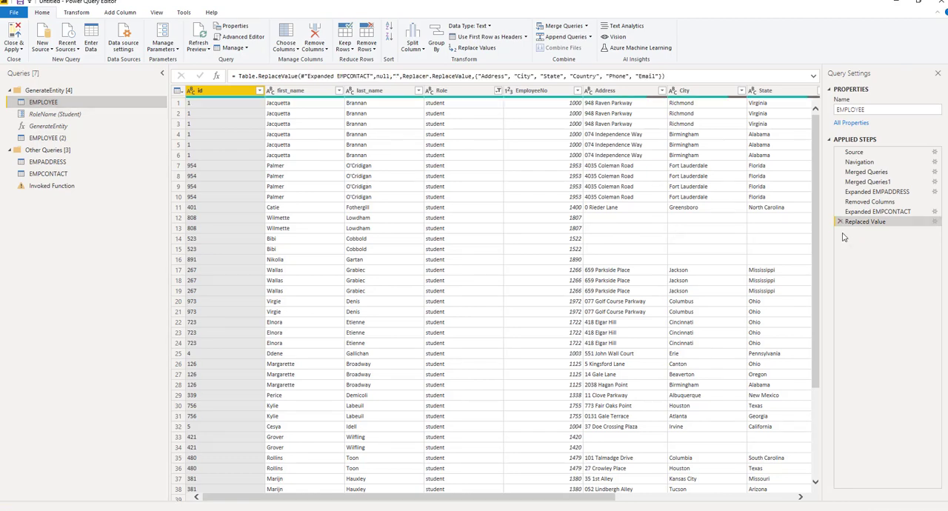
# Filter the EMPLOYEE (2) reference query to keep rows where Role equals the RoleName parameter
pyautogui.click(72, 138)
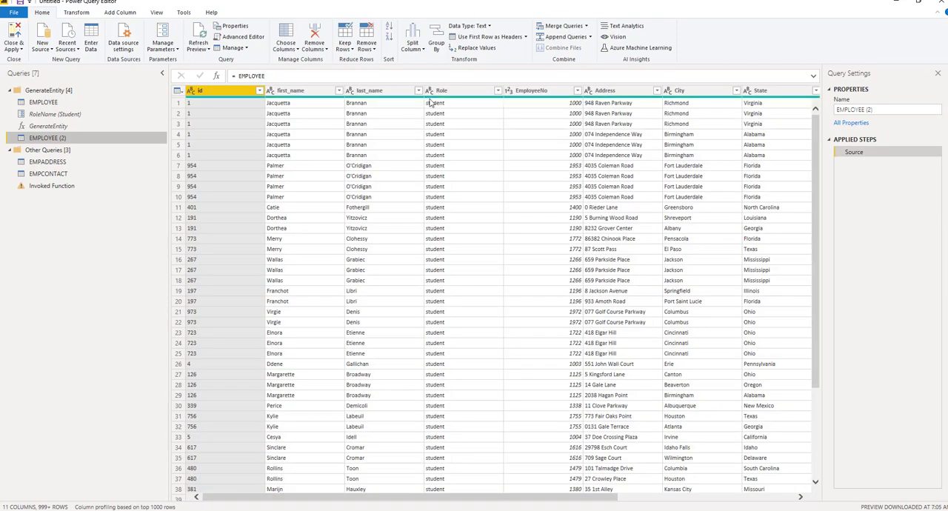
pyautogui.click(496, 91)
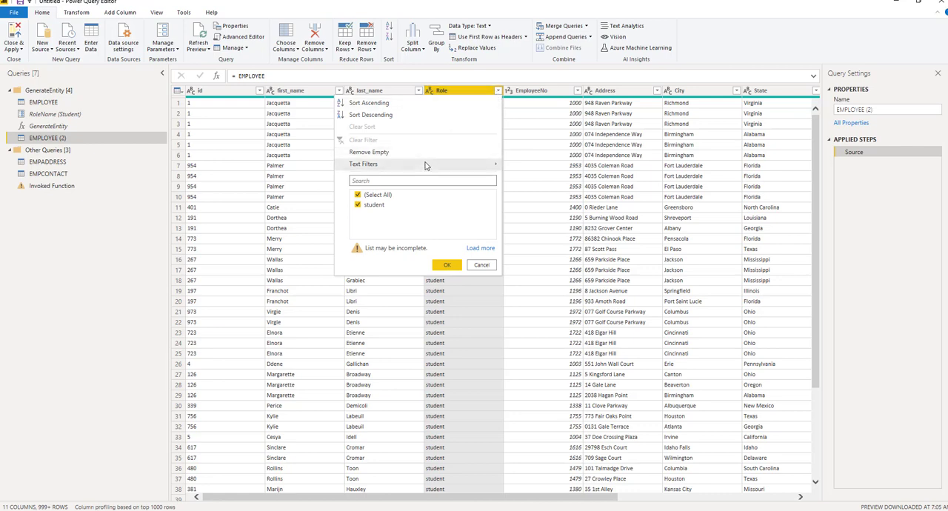
pyautogui.moveTo(426, 164)
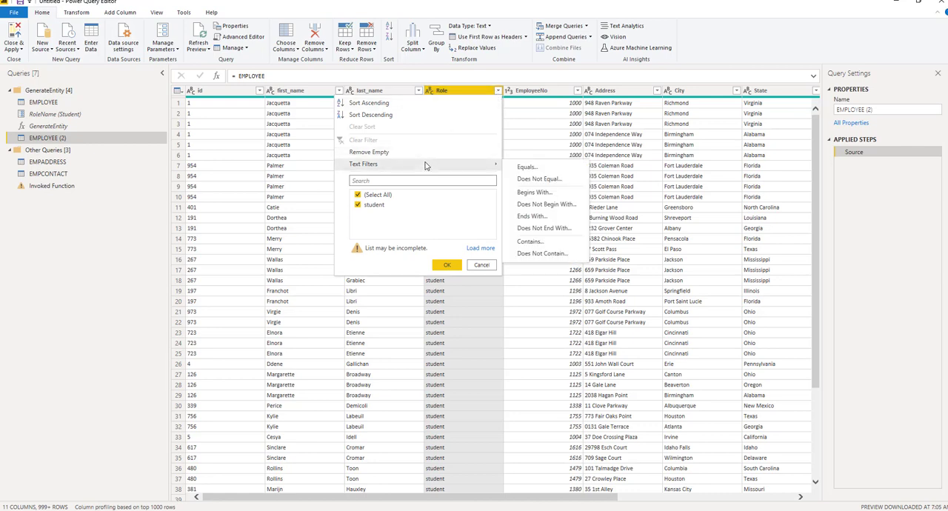
pyautogui.click(522, 168)
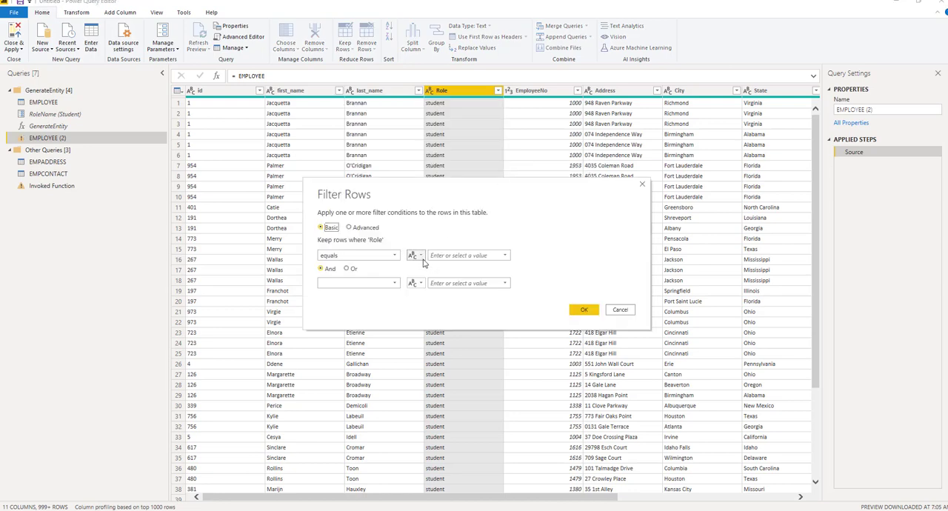
pyautogui.click(419, 256)
pyautogui.click(437, 278)
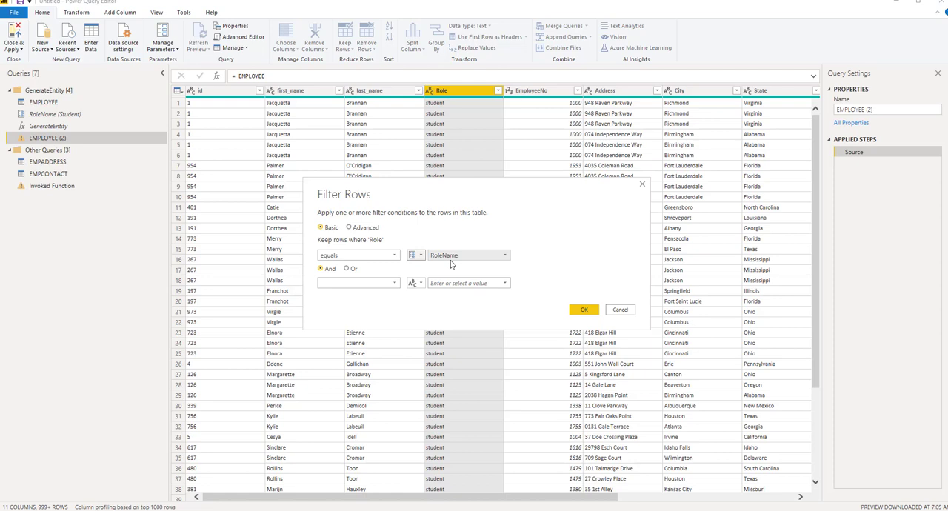
pyautogui.click(583, 310)
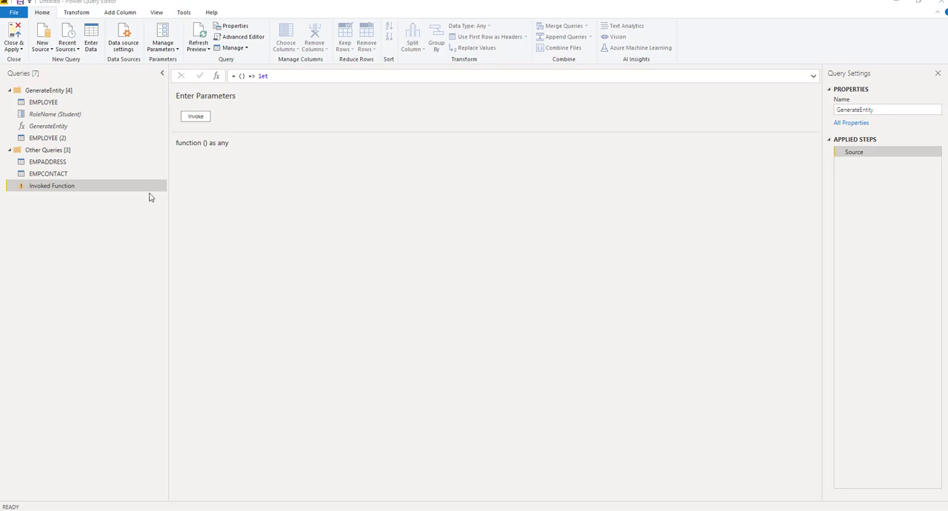
# Delete the Invoked Function query and the existing GenerateEntity function
pyautogui.rightClick(97, 190)
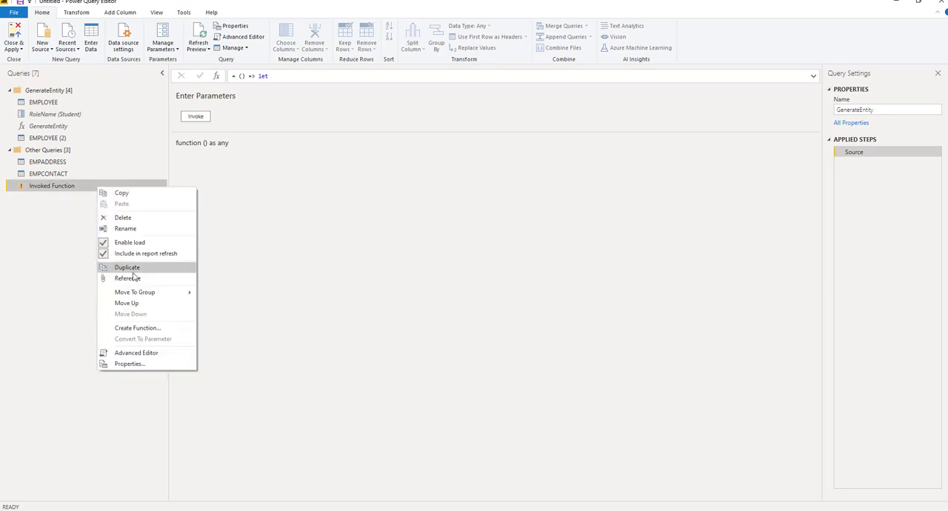
pyautogui.click(133, 219)
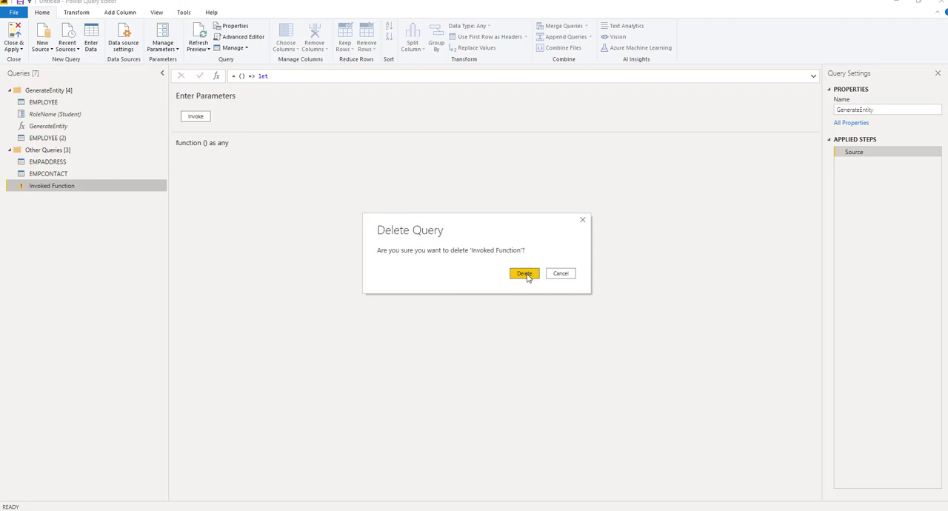
pyautogui.click(525, 275)
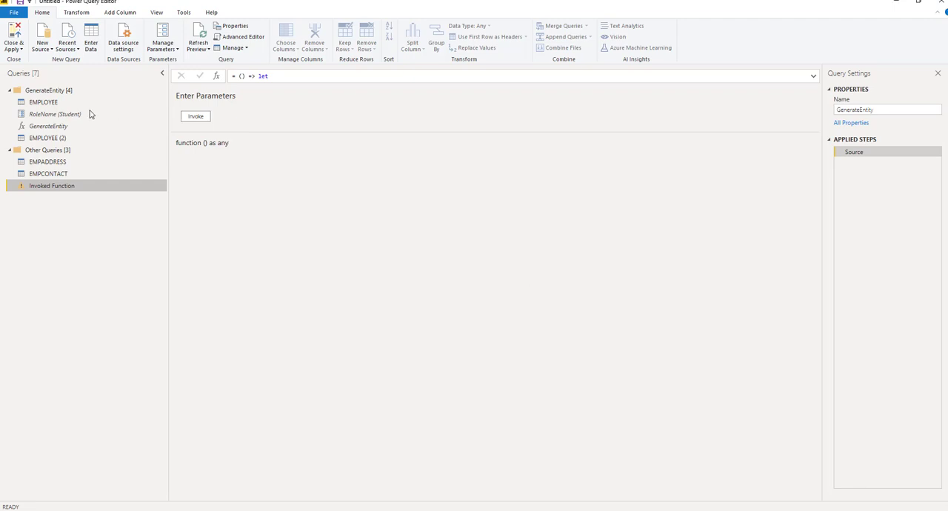
pyautogui.rightClick(52, 125)
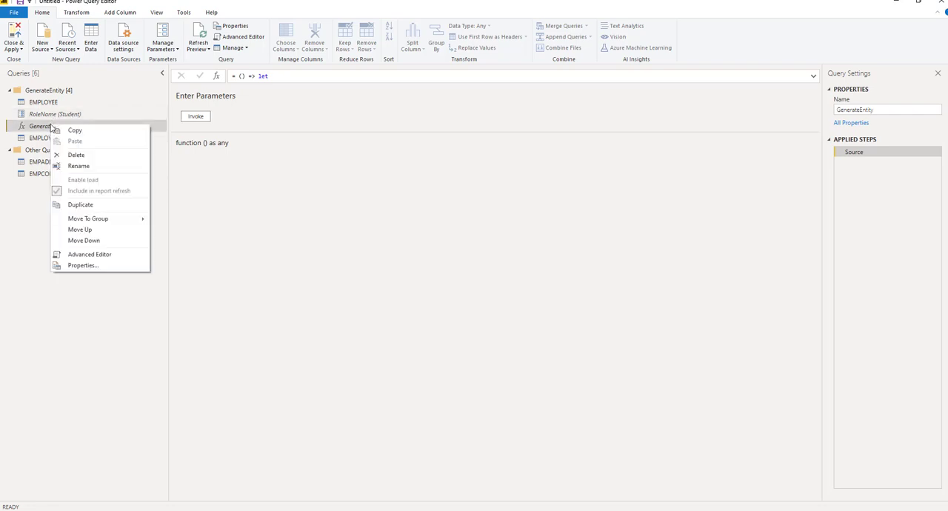
pyautogui.click(77, 155)
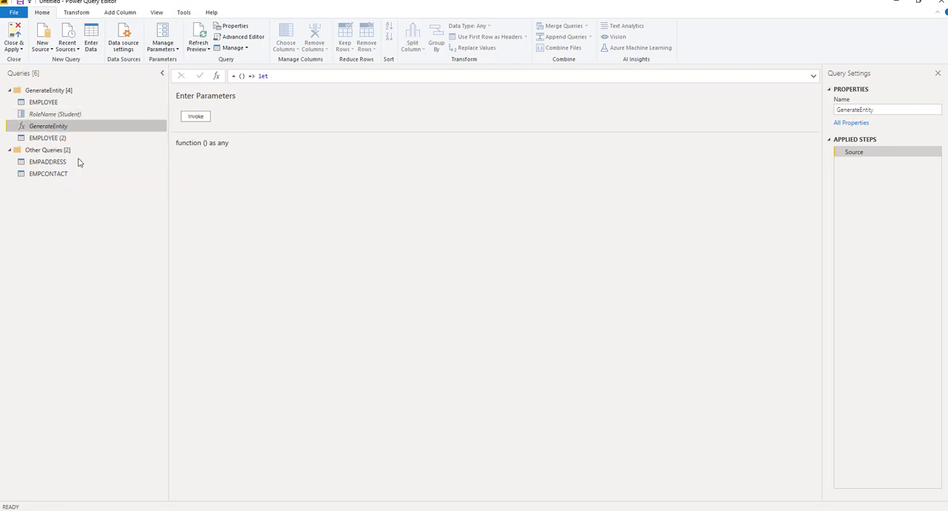
pyautogui.click(524, 274)
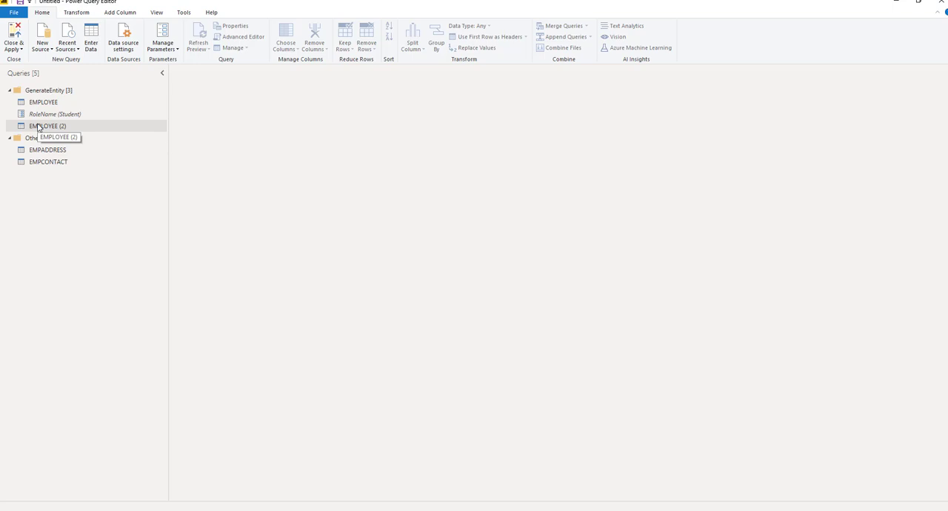
# Create a function named GenerateEntity from the EMPLOYEE (2) query
pyautogui.rightClick(38, 126)
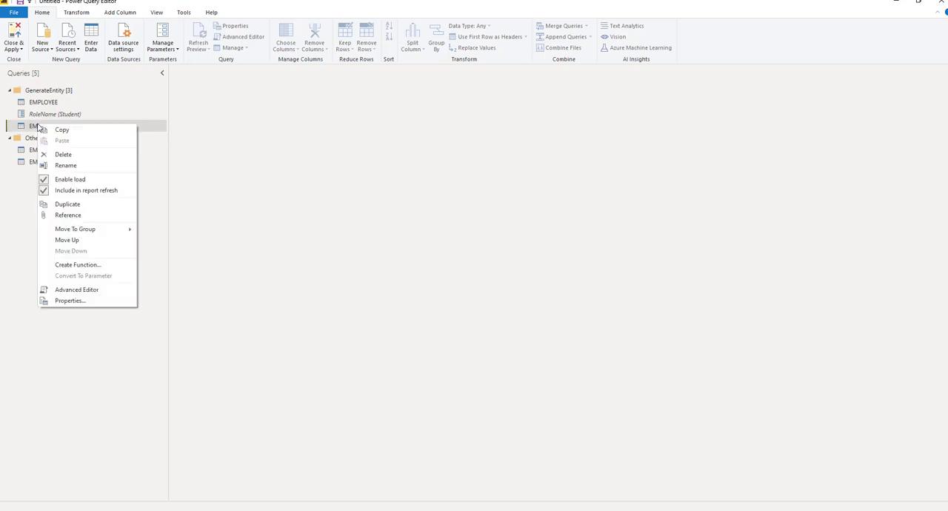
pyautogui.click(78, 265)
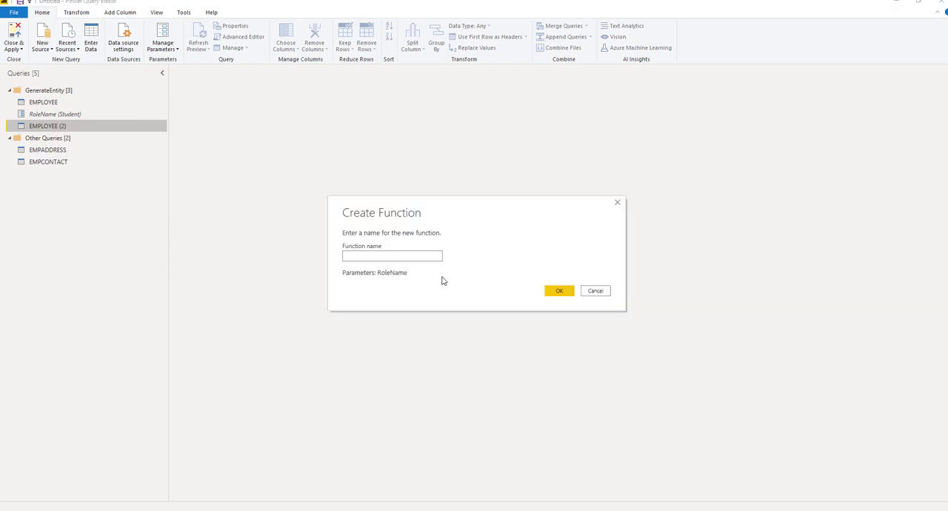
pyautogui.write('GenerateEntity')
pyautogui.click(558, 291)
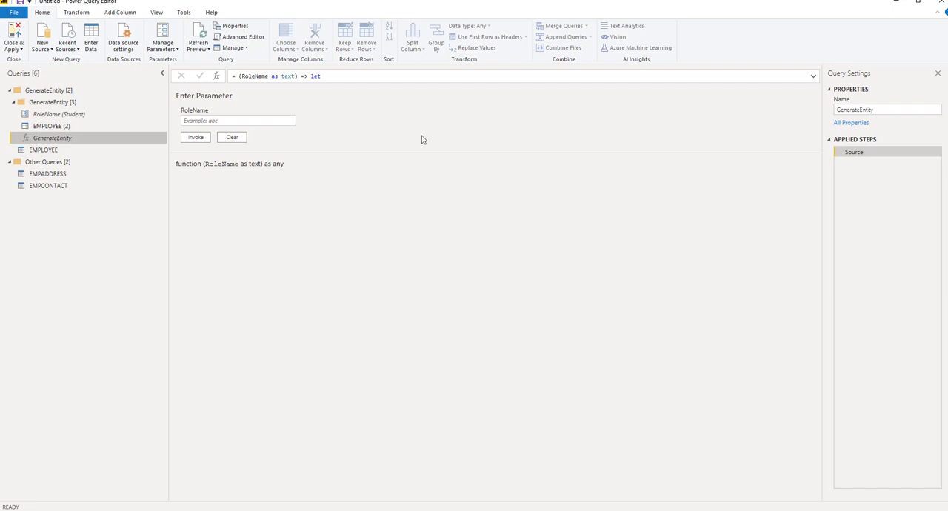
# Invoke the new GenerateEntity function with RoleName set to Student
pyautogui.click(207, 121)
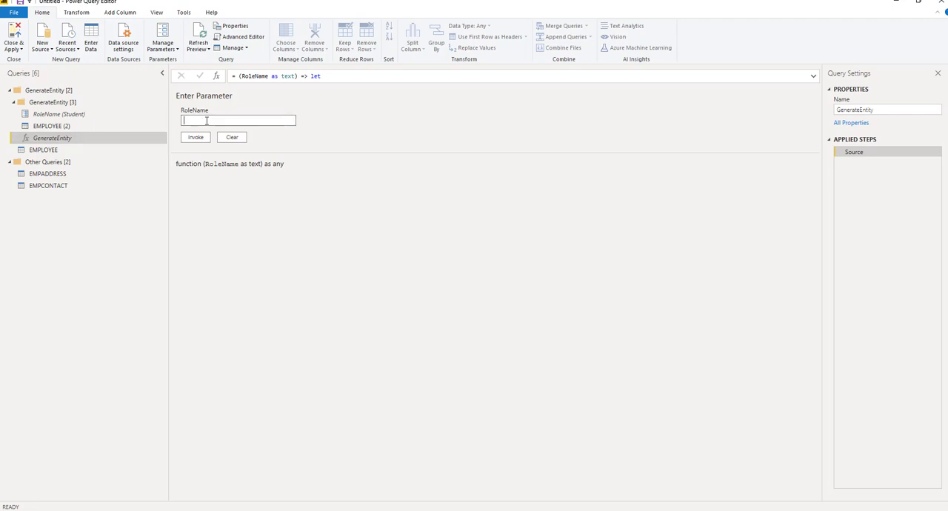
pyautogui.write('Student')
pyautogui.click(192, 137)
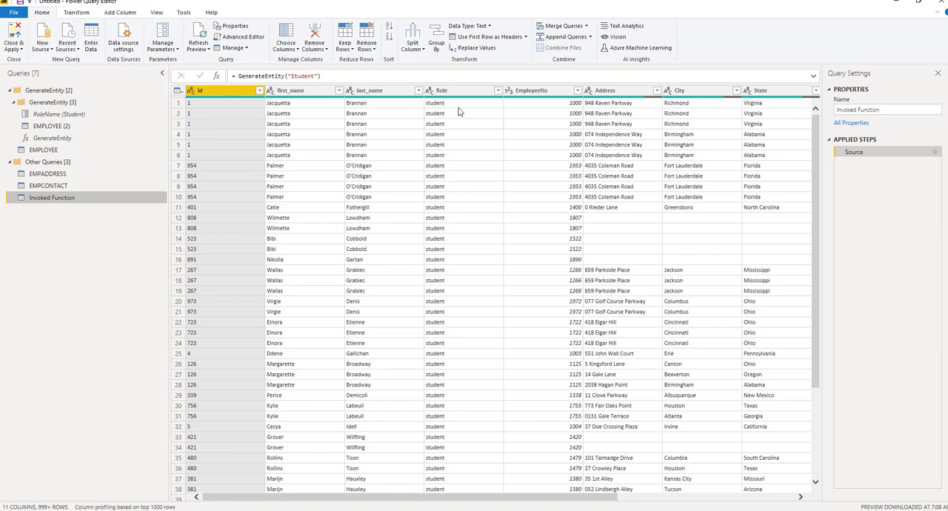
# Check the Role column's filter values in the Invoked Function query and rename the query as Student
pyautogui.click(498, 90)
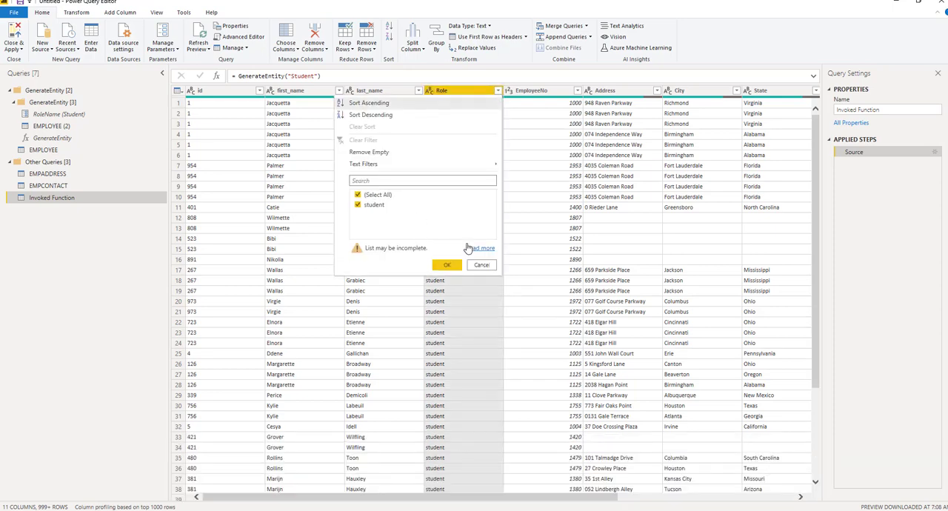
pyautogui.click(481, 265)
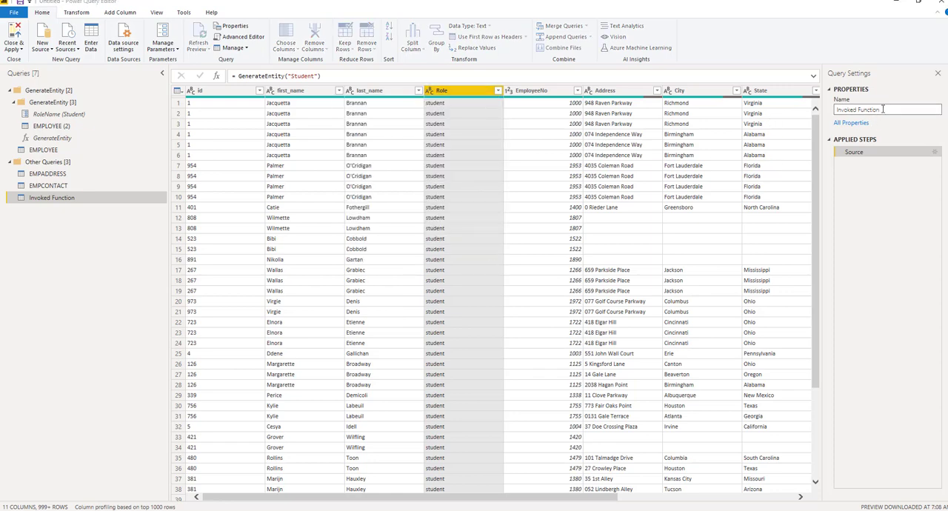
pyautogui.click(883, 109)
pyautogui.write('Student')
pyautogui.press('Return')
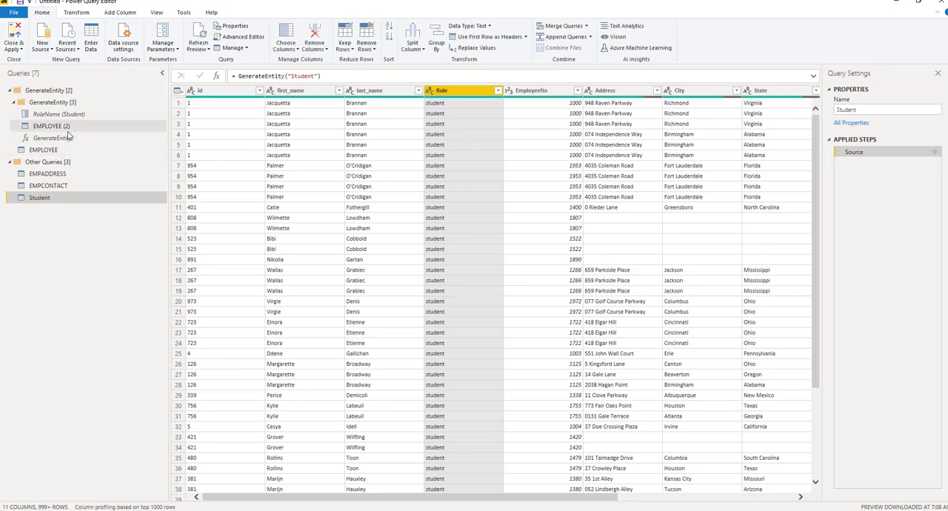
# Invoke the GenerateEntity function with RoleName set to Teacher
pyautogui.click(68, 138)
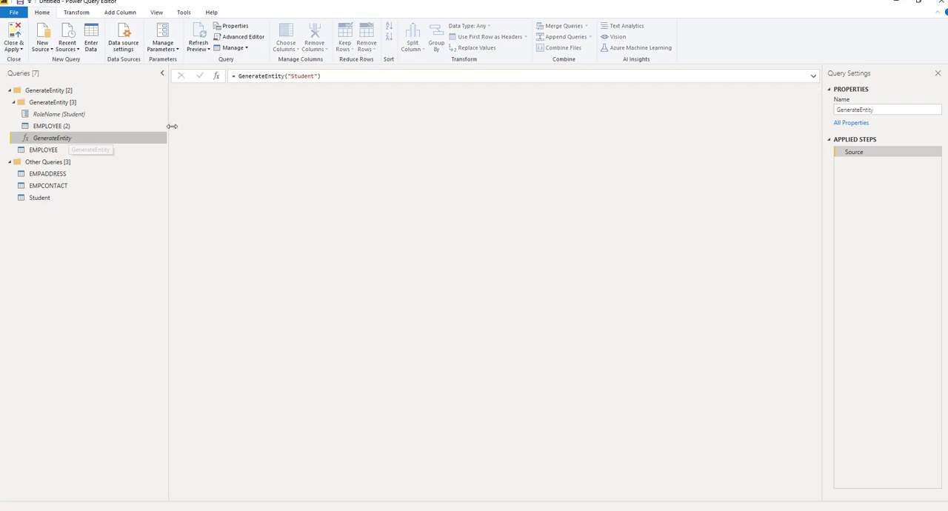
pyautogui.click(218, 119)
pyautogui.write('Teach')
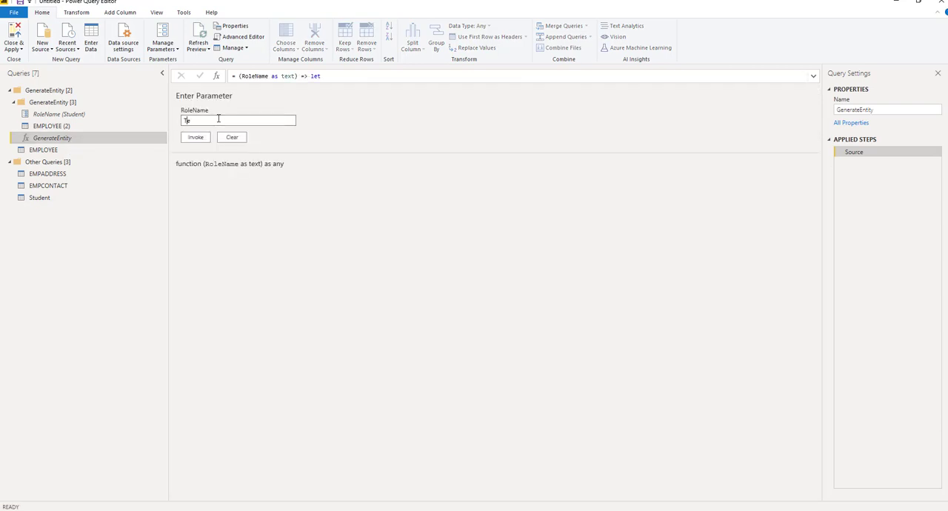
pyautogui.write('er')
pyautogui.click(197, 138)
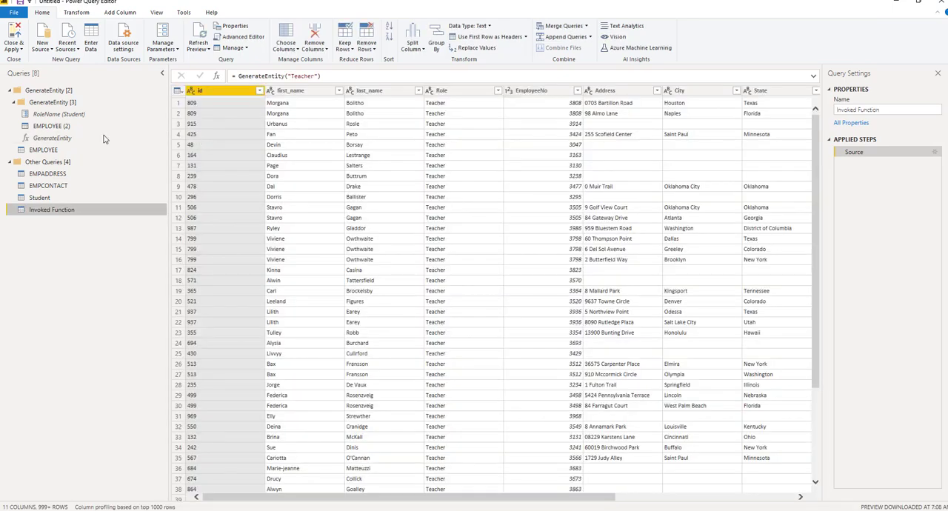
# Invoke the GenerateEntity function again with RoleName set to Staff
pyautogui.click(104, 137)
pyautogui.click(217, 119)
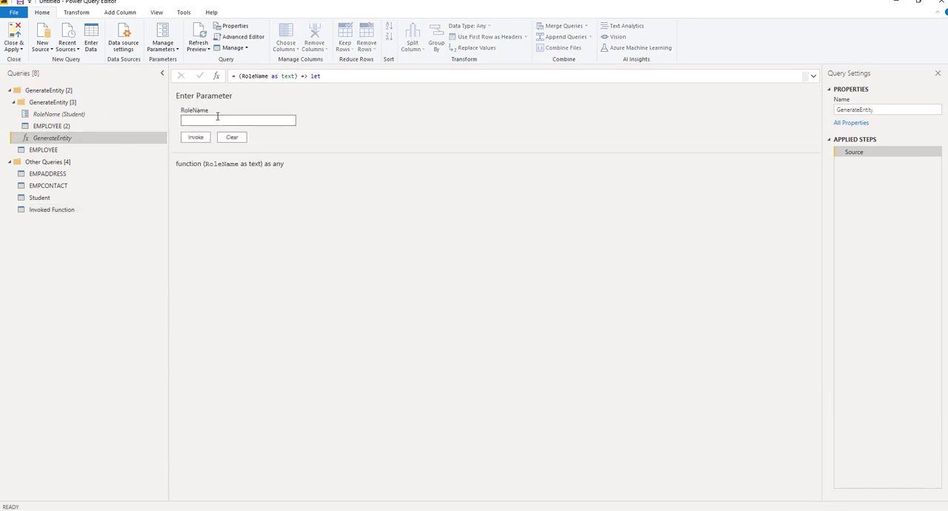
pyautogui.write('Staff')
pyautogui.click(199, 137)
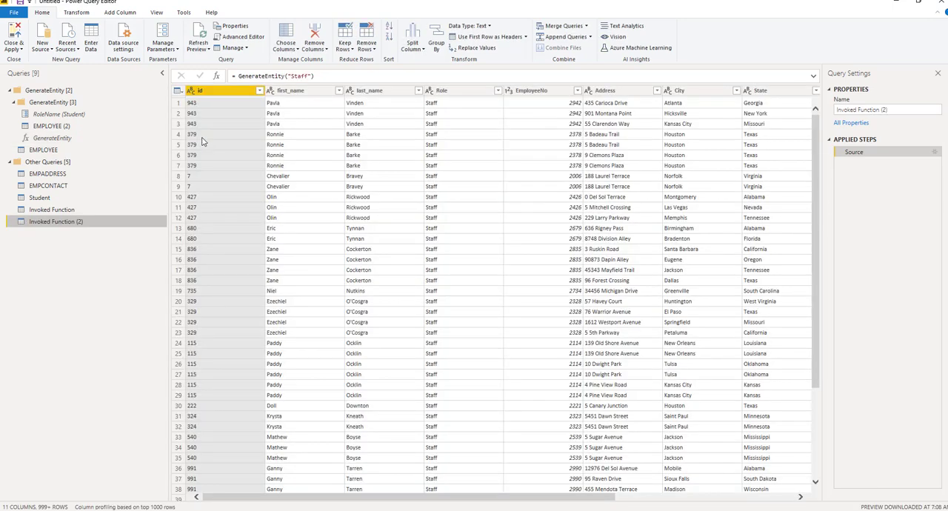
# Rename the Invoked Function query that holds the Teacher rows as Teacher
pyautogui.click(88, 213)
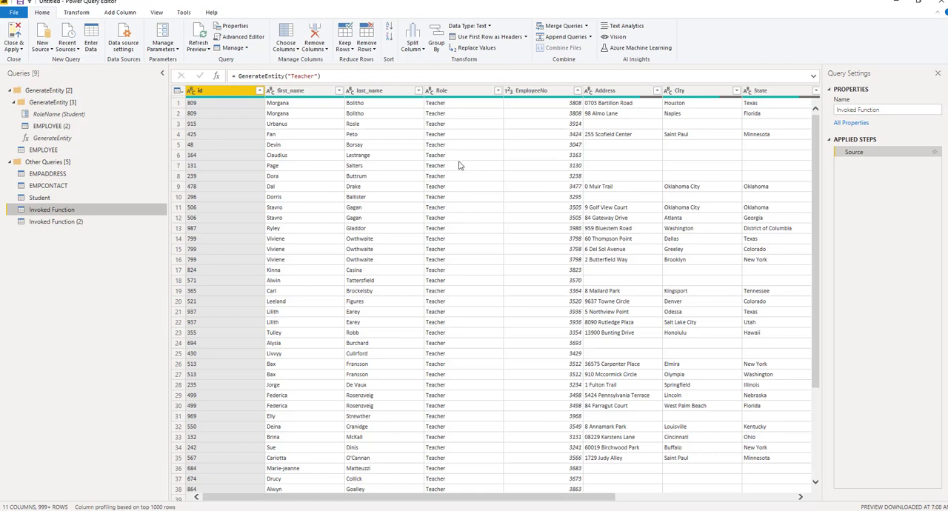
pyautogui.click(844, 111)
pyautogui.write('Teacher')
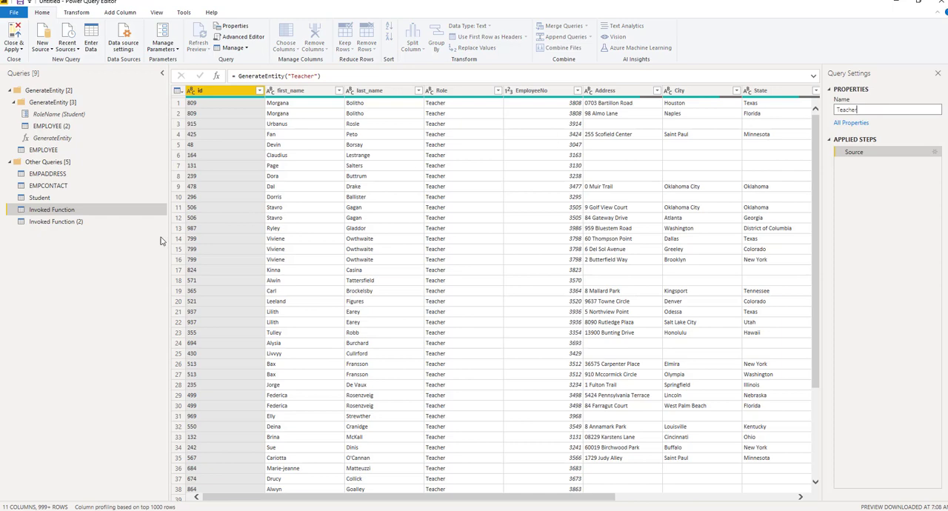
pyautogui.click(108, 258)
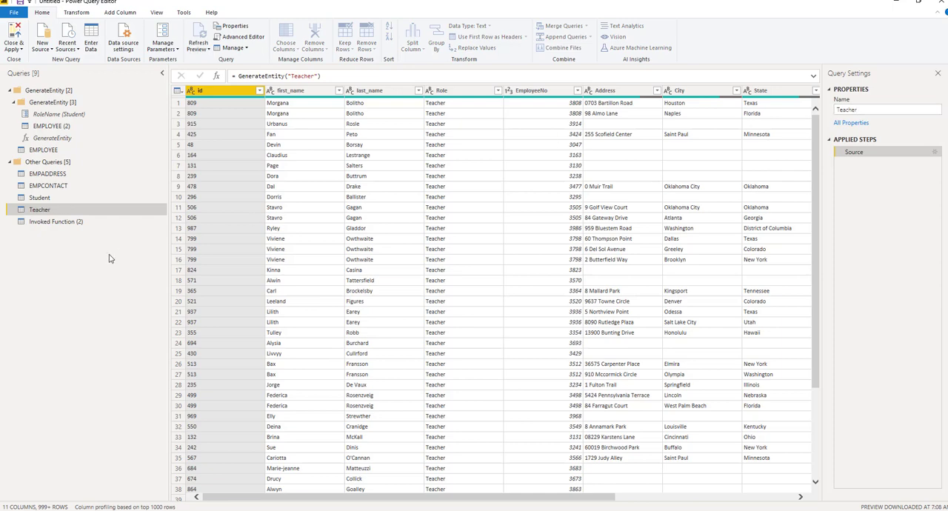
# Rename the Invoked Function (2) query that holds the Staff rows as Staff
pyautogui.click(73, 222)
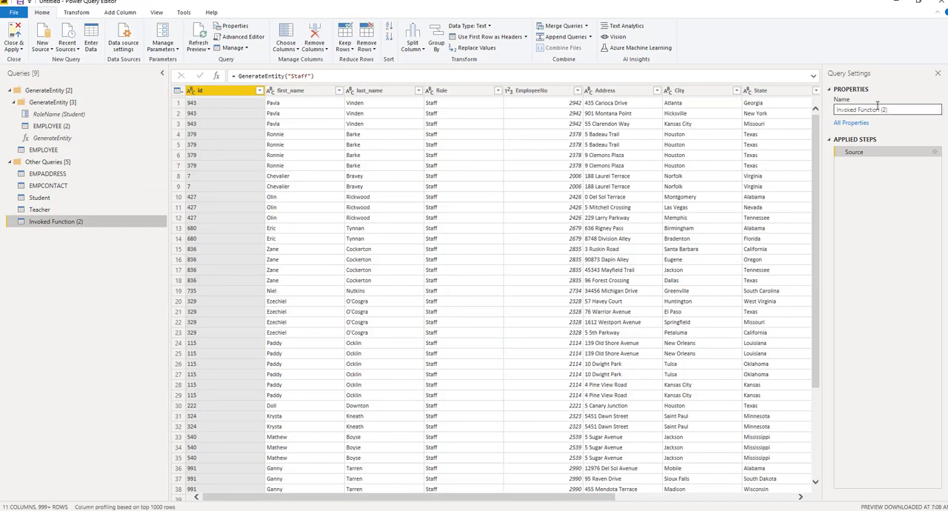
pyautogui.click(894, 110)
pyautogui.hotkey('ctrl', 'a')
pyautogui.write('Staff')
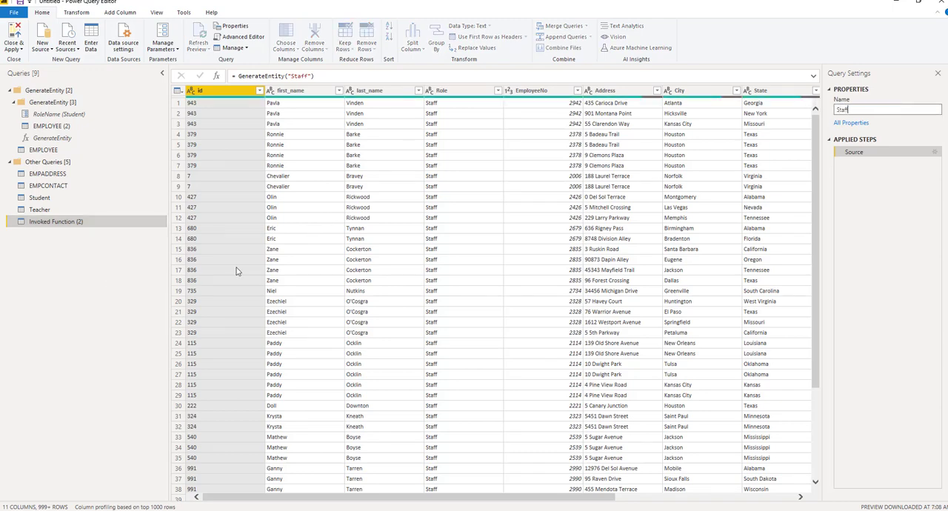
pyautogui.press('Return')
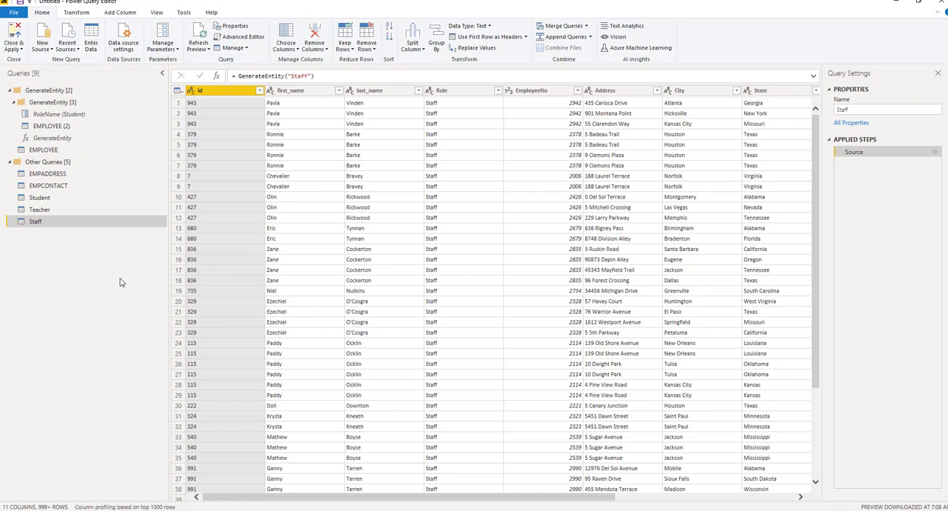